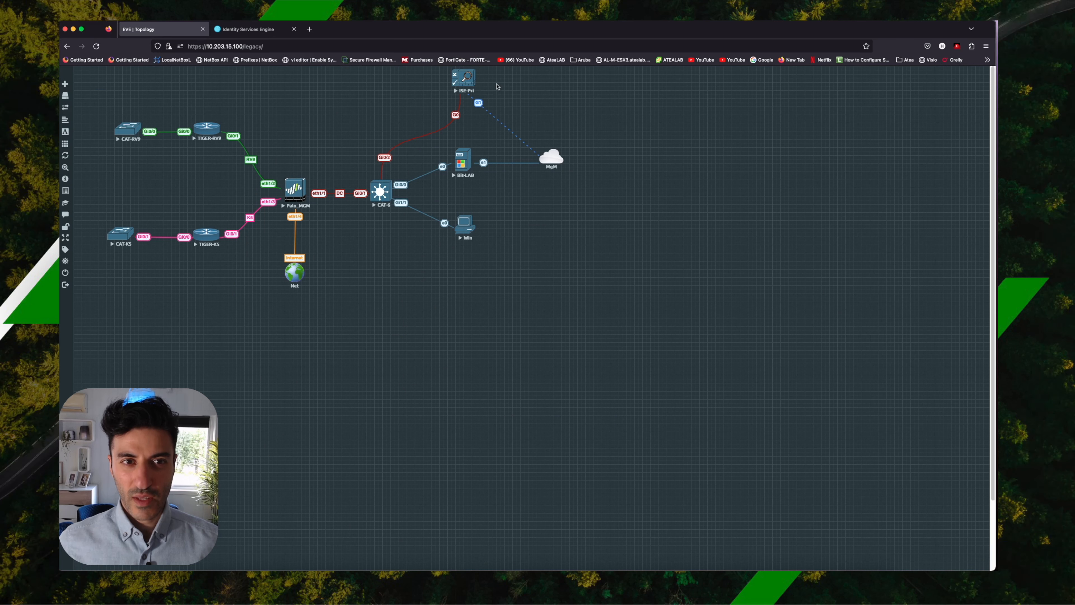
# Check the ISE login page and lab topology, then open the BIT-LAB server and locate the AD administrator account among its users.
pyautogui.click(254, 30)
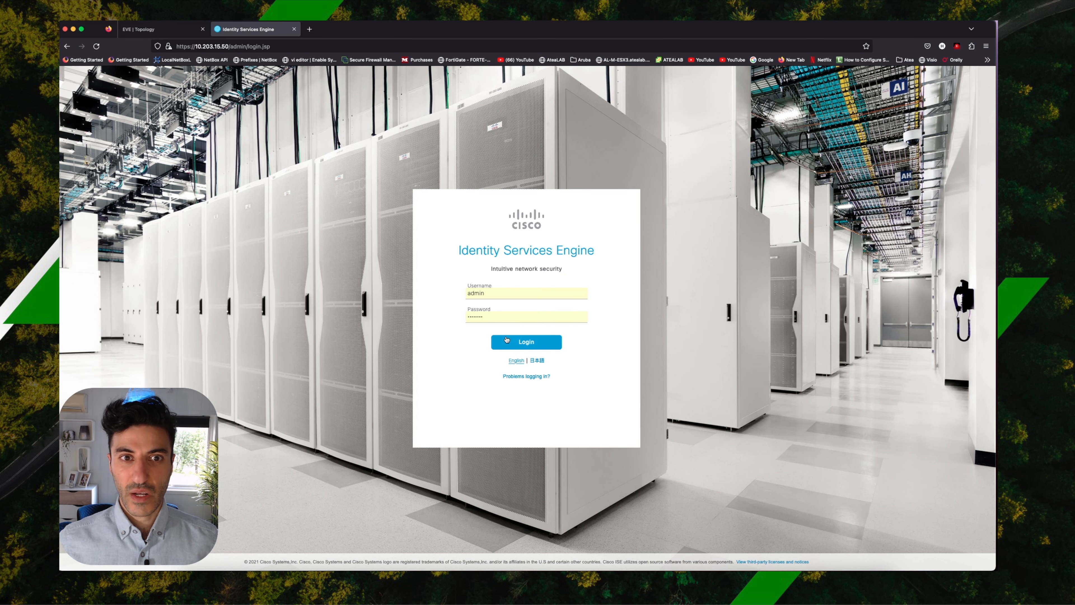
pyautogui.click(161, 29)
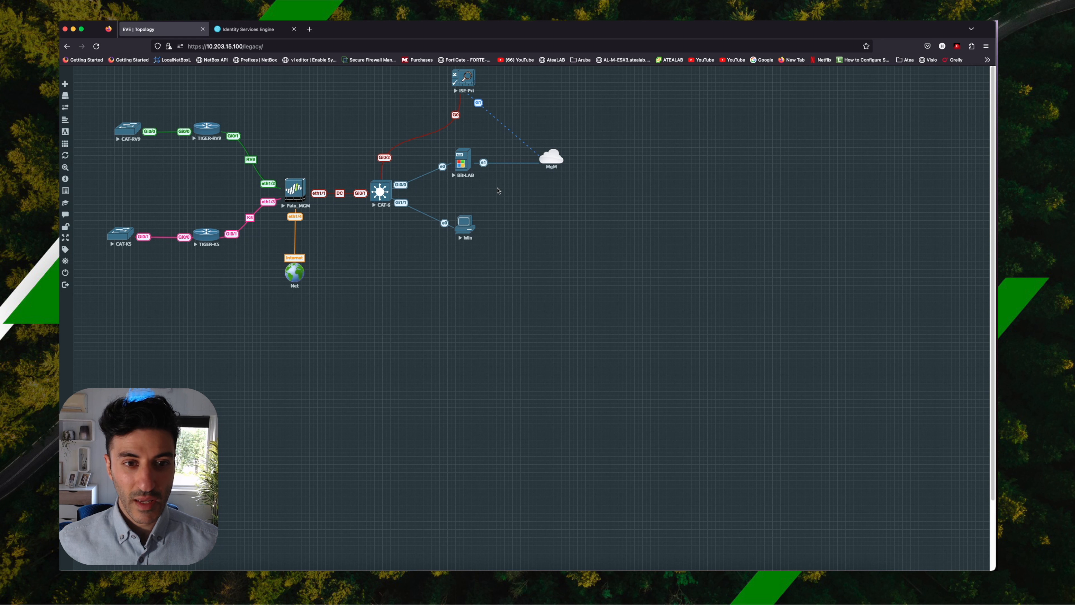
pyautogui.click(463, 162)
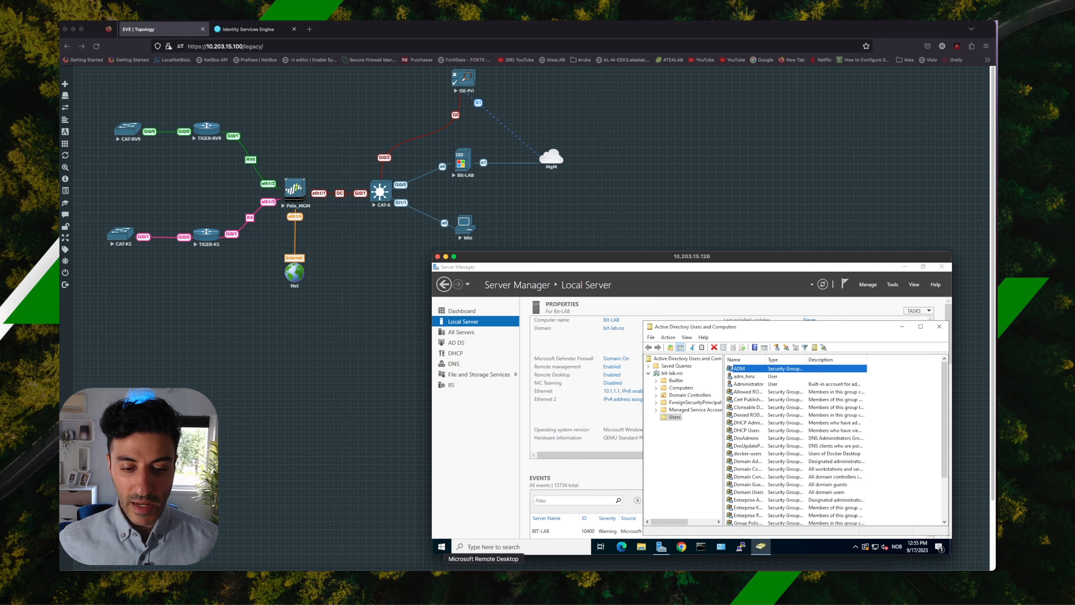
pyautogui.click(753, 377)
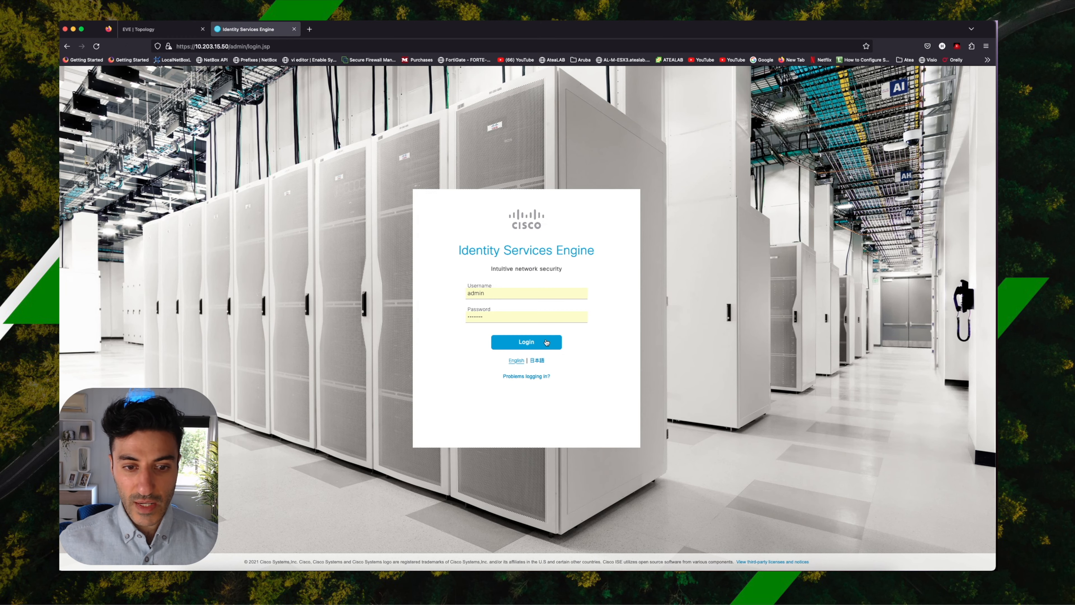
# Log in to Cisco Identity Services Engine and open the Bit-LAB_AD join point among the external identity sources.
pyautogui.click(546, 342)
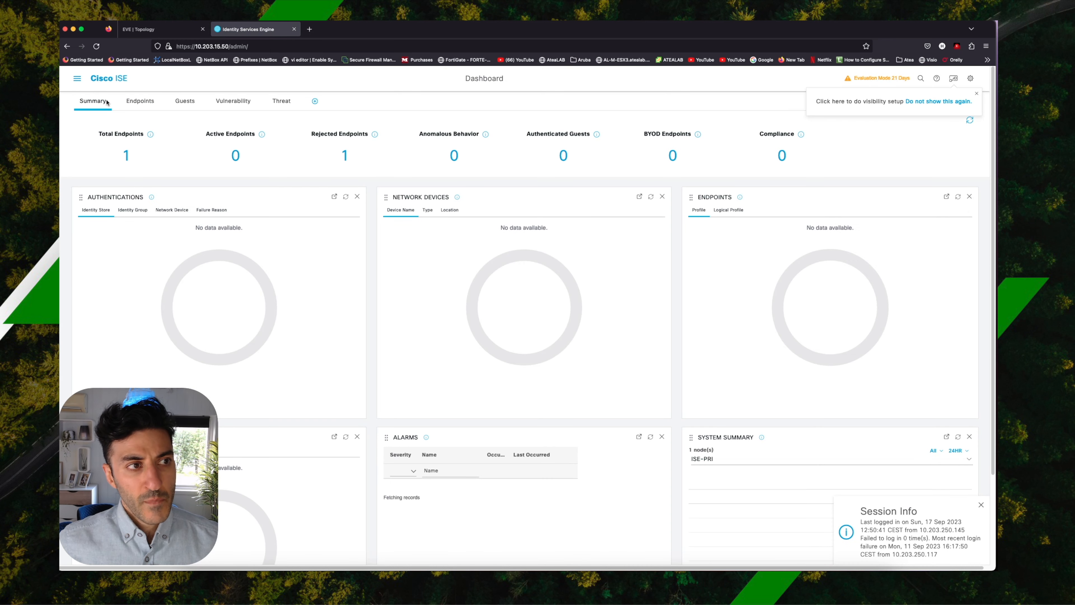
pyautogui.click(76, 80)
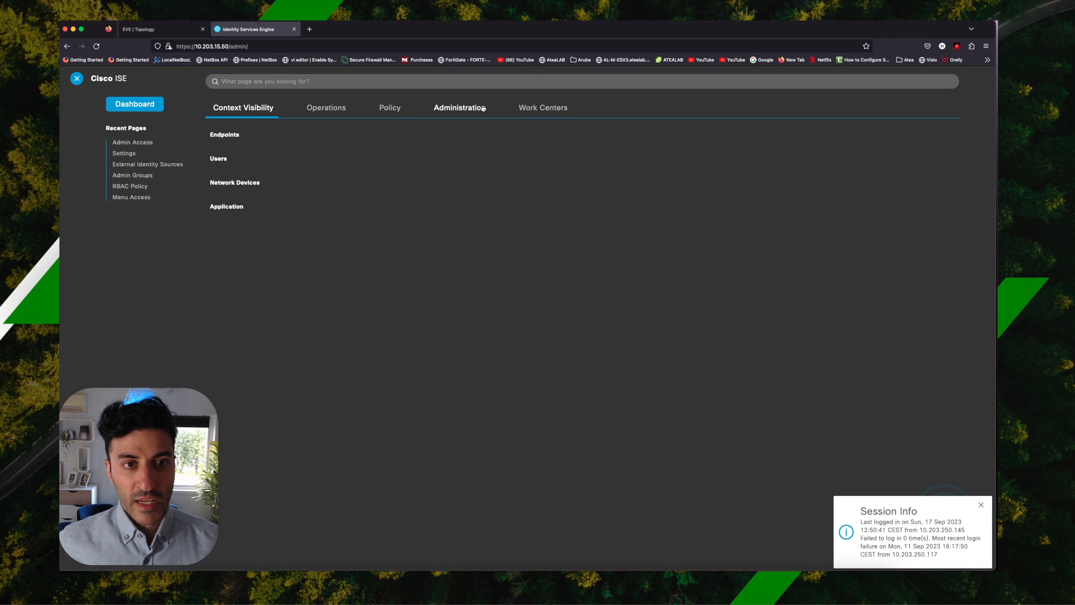
pyautogui.click(471, 107)
pyautogui.click(263, 312)
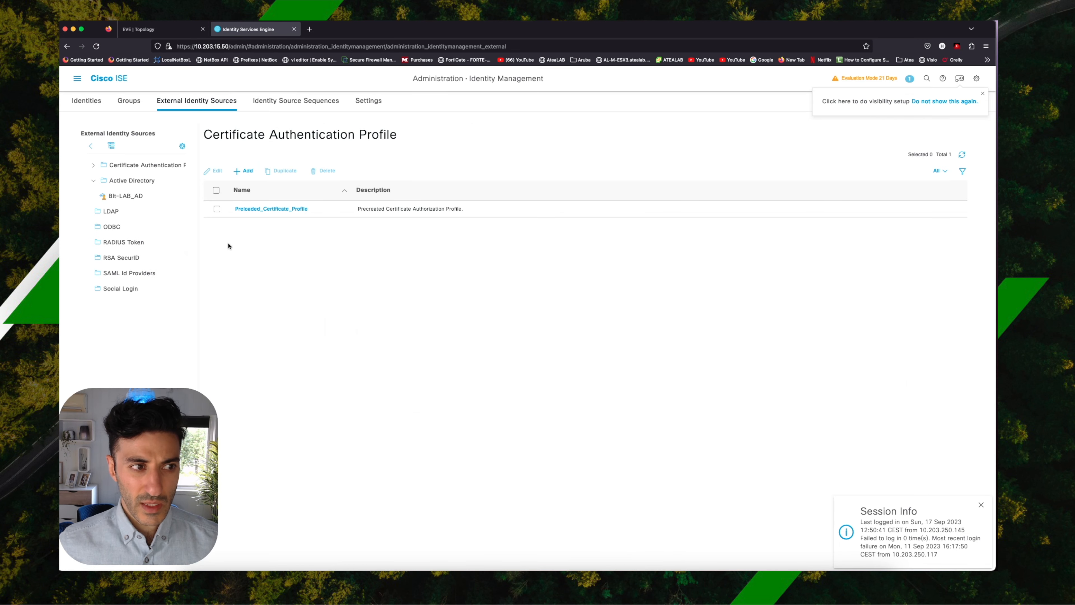
pyautogui.click(141, 197)
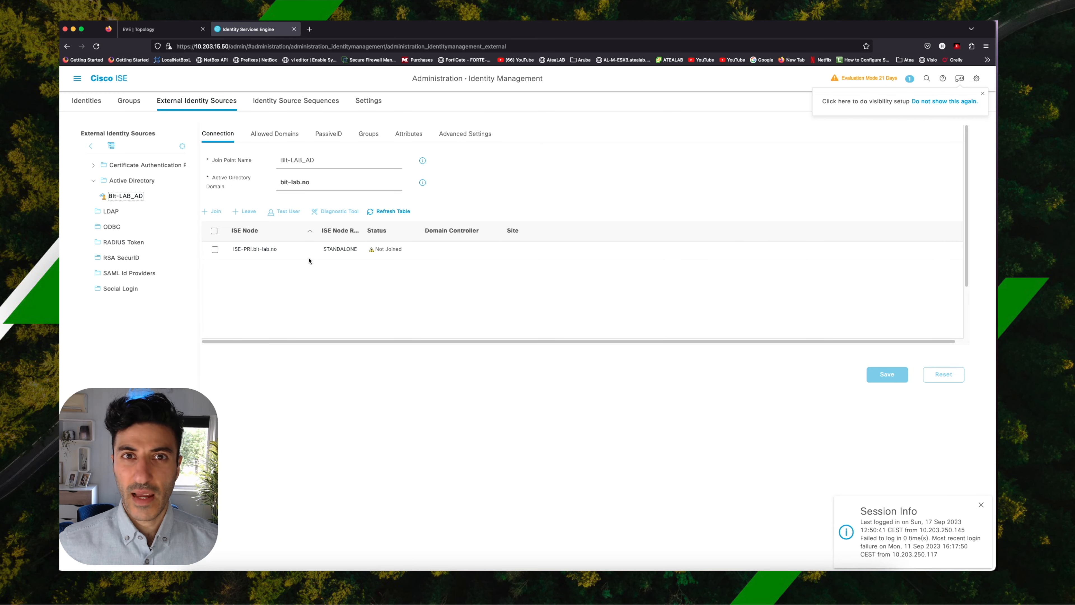
# Join the ISE-PRI.bit-lab.no node to the Active Directory domain, entering the AD administrator's user name and password.
pyautogui.click(215, 249)
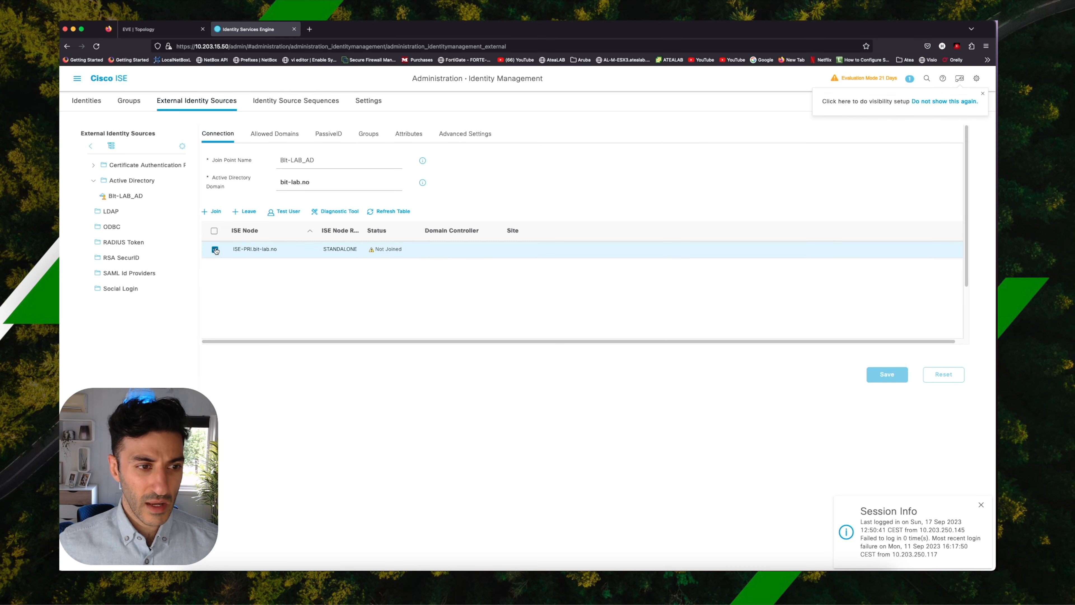
pyautogui.click(214, 211)
pyautogui.doubleClick(528, 304)
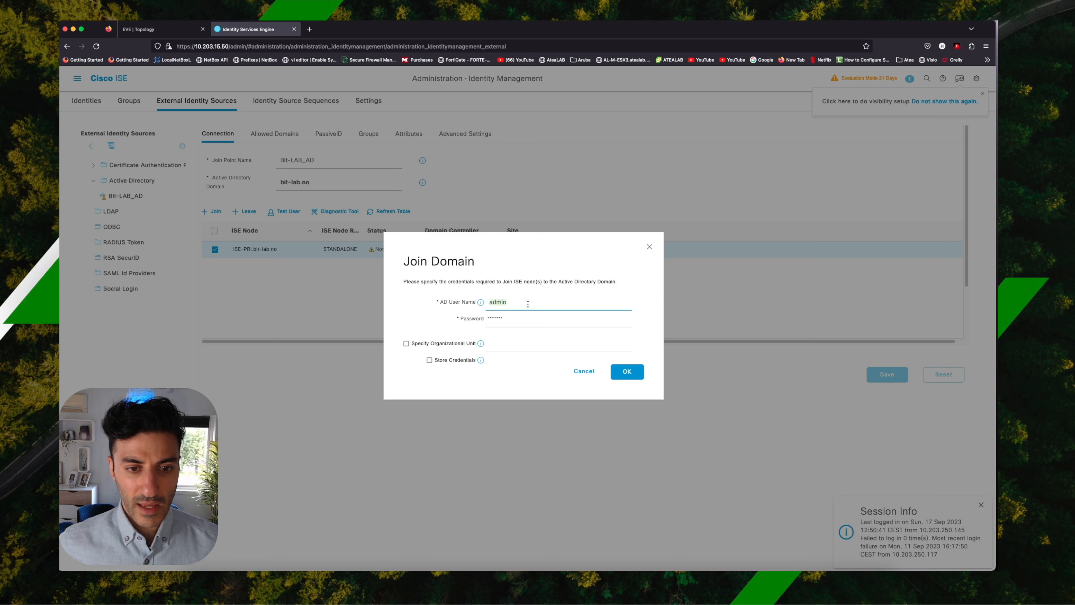
pyautogui.write('adm_hmz')
pyautogui.press('Tab')
pyautogui.write('*')
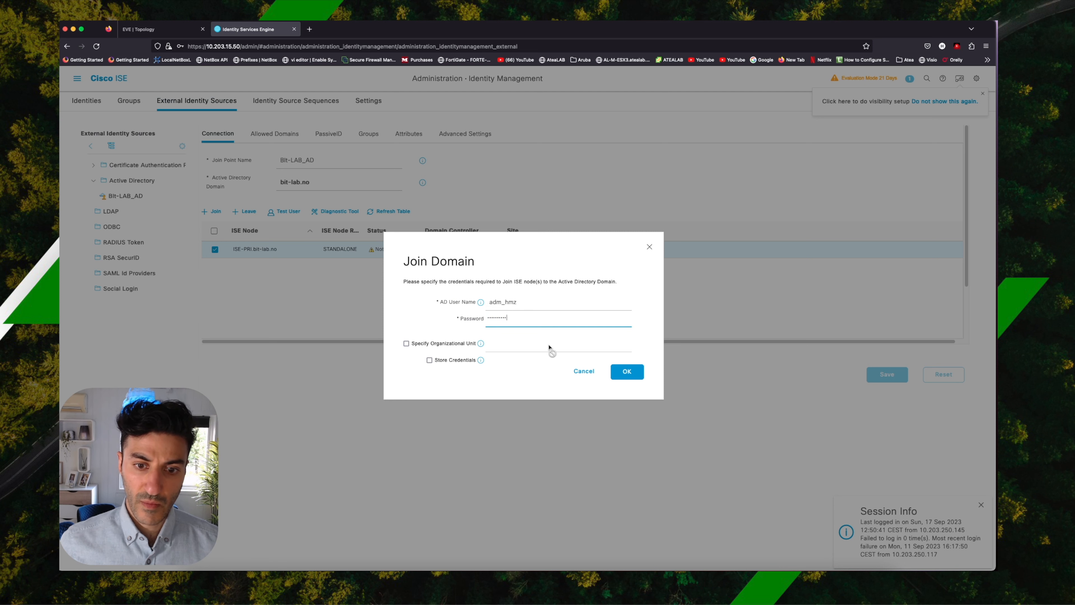
pyautogui.click(637, 372)
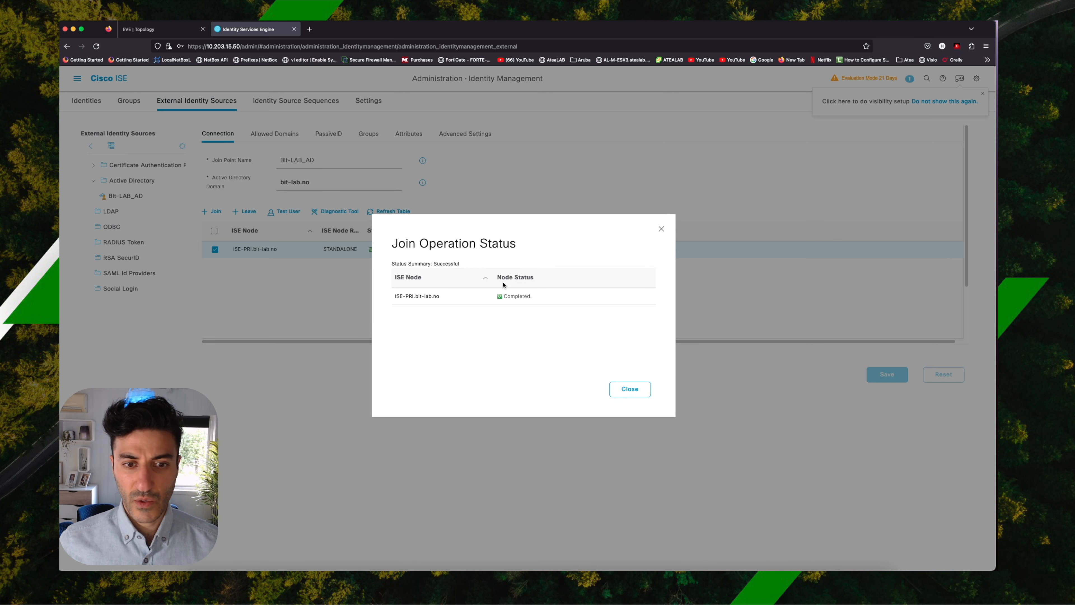
pyautogui.click(630, 388)
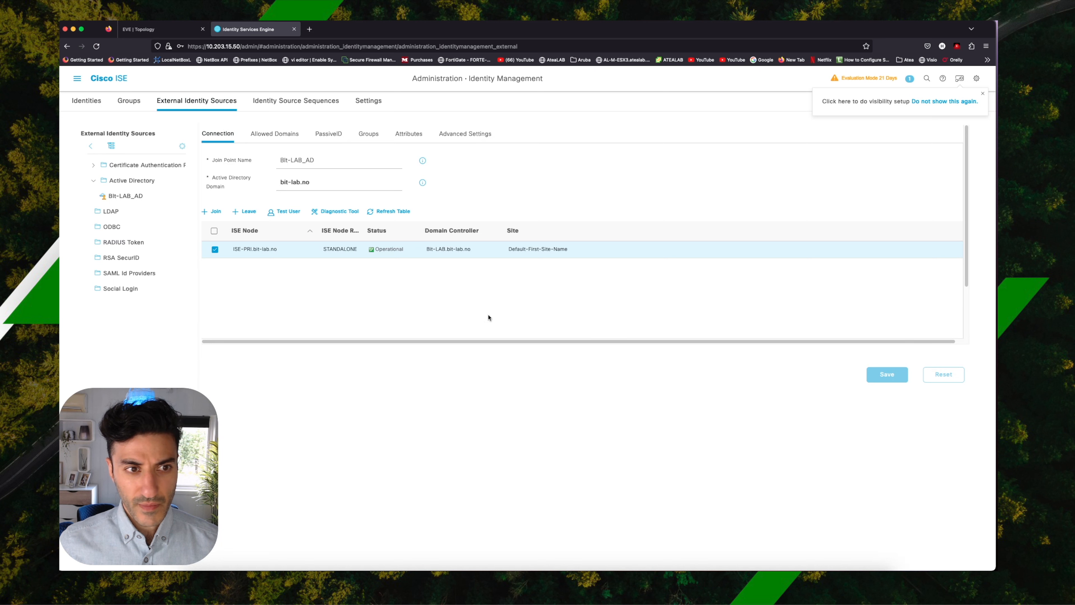
# Retrieve the directory groups for Bit-LAB_AD, add bit-lab.no/Users/ADM, and save the join point.
pyautogui.click(369, 135)
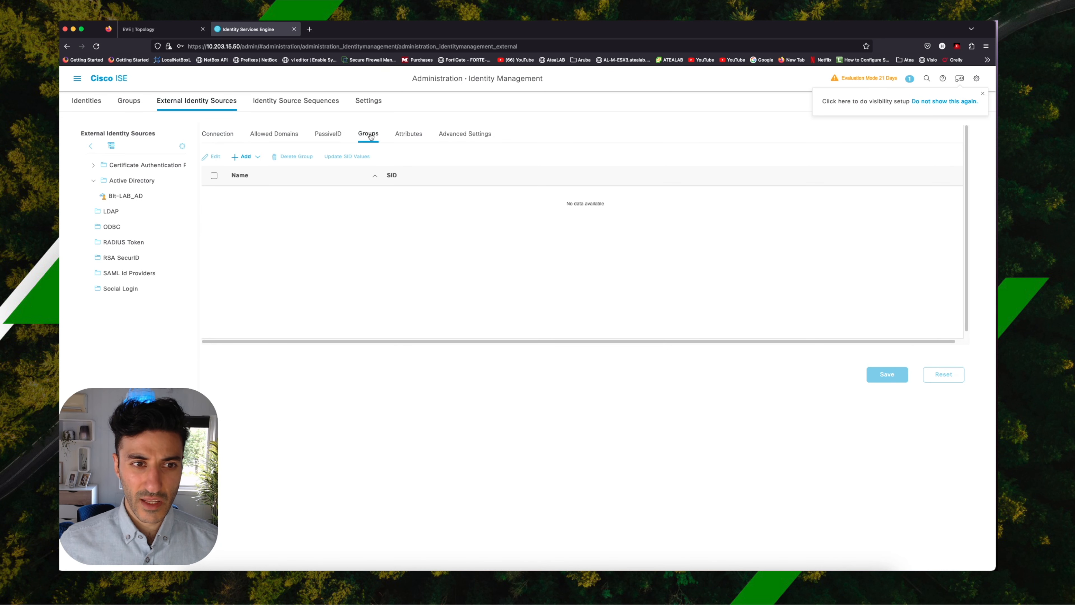
pyautogui.click(245, 157)
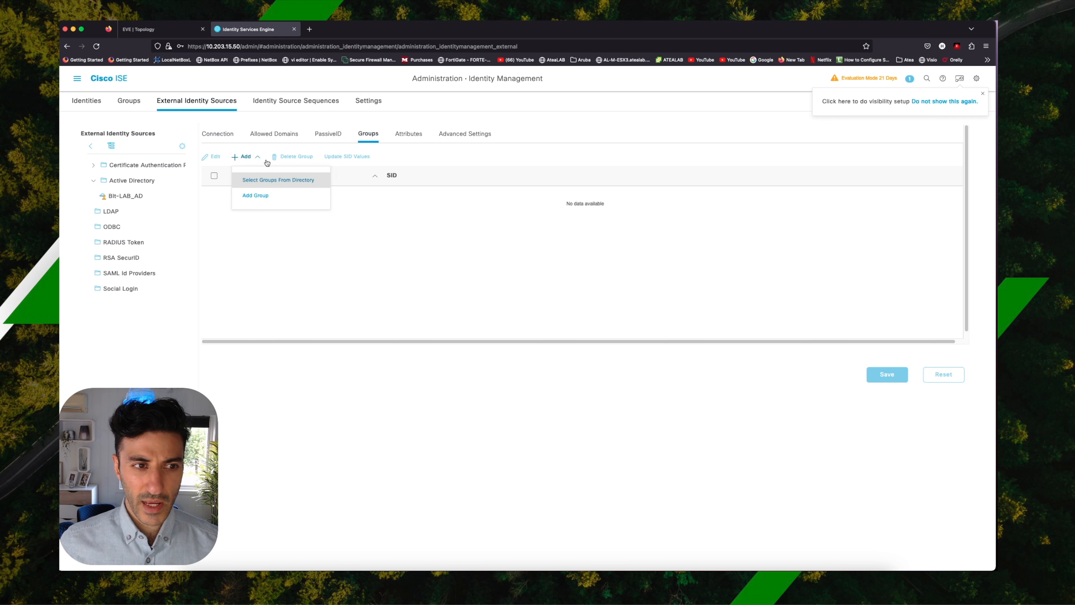
pyautogui.click(282, 179)
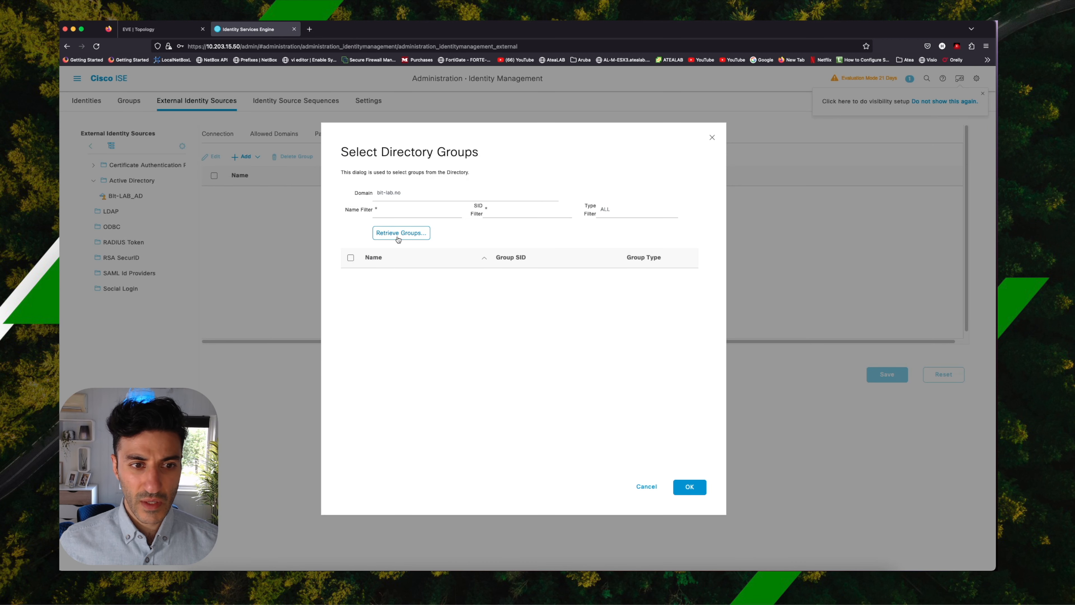
pyautogui.click(414, 234)
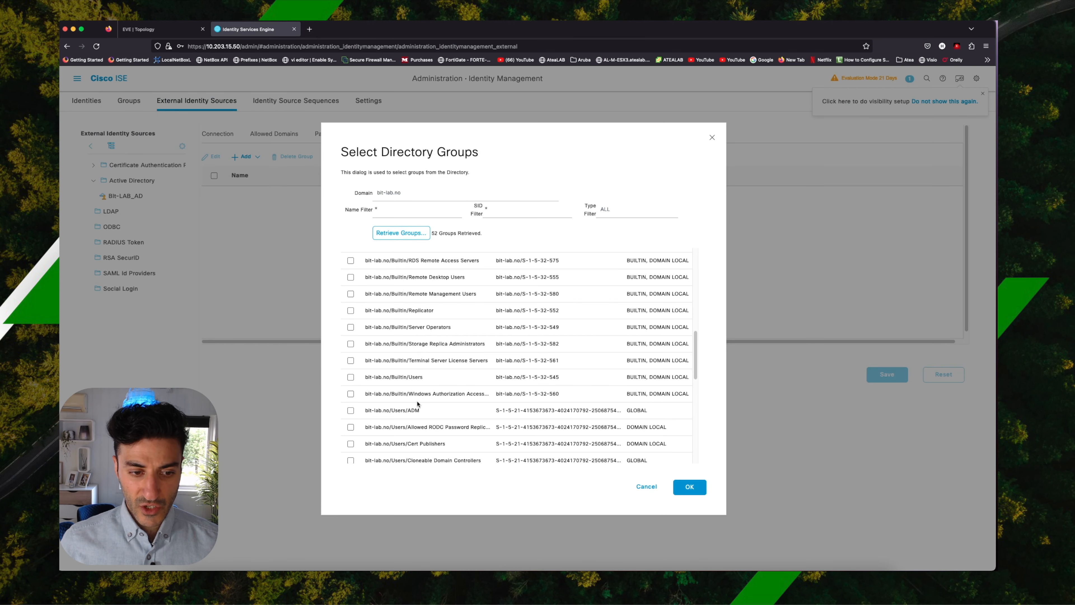
pyautogui.click(351, 410)
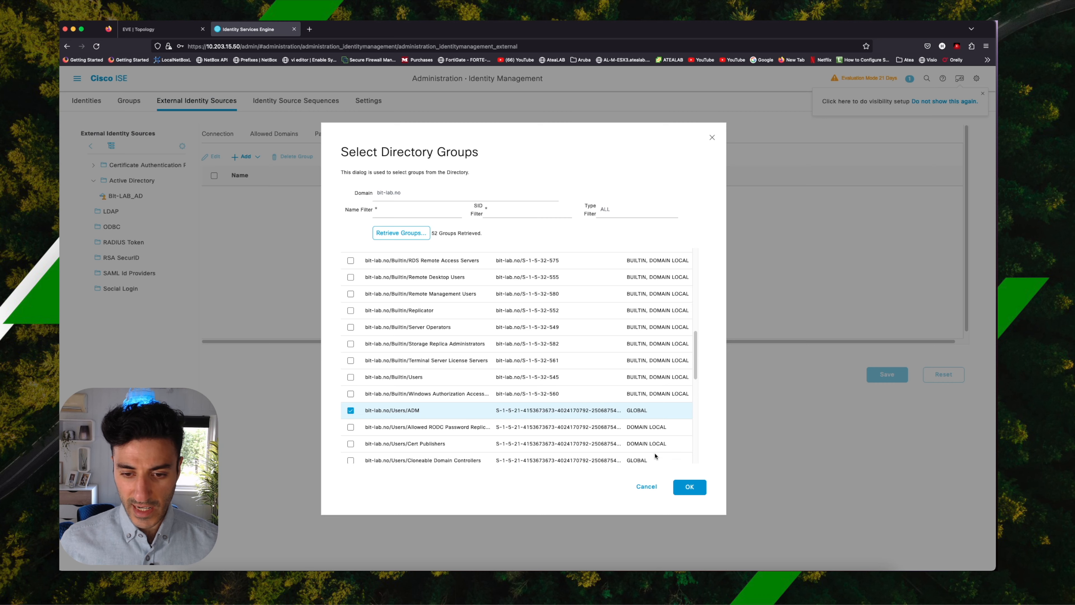
pyautogui.click(689, 487)
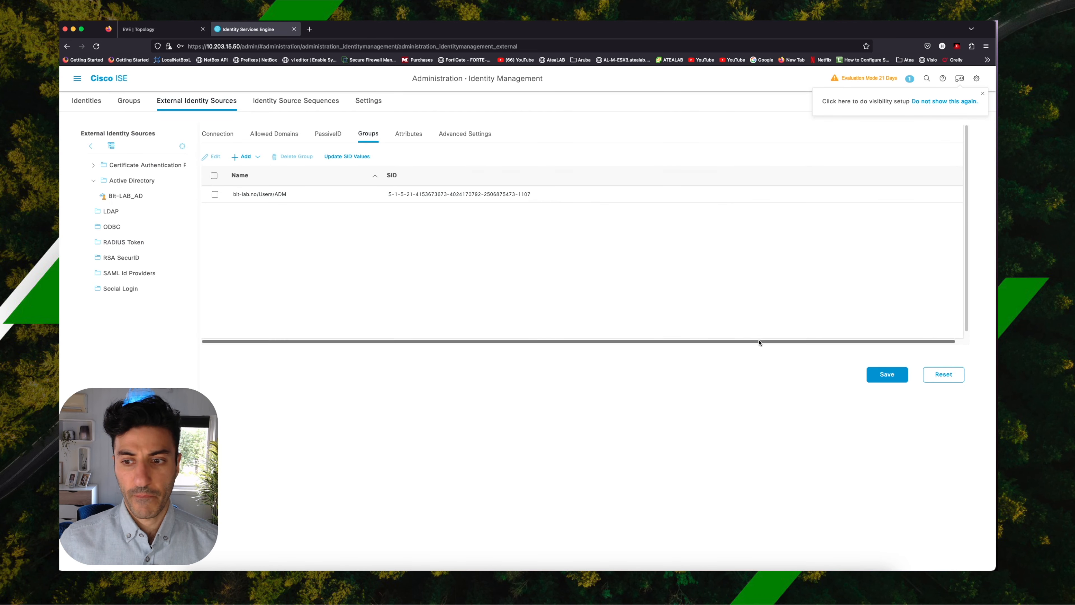
pyautogui.click(879, 375)
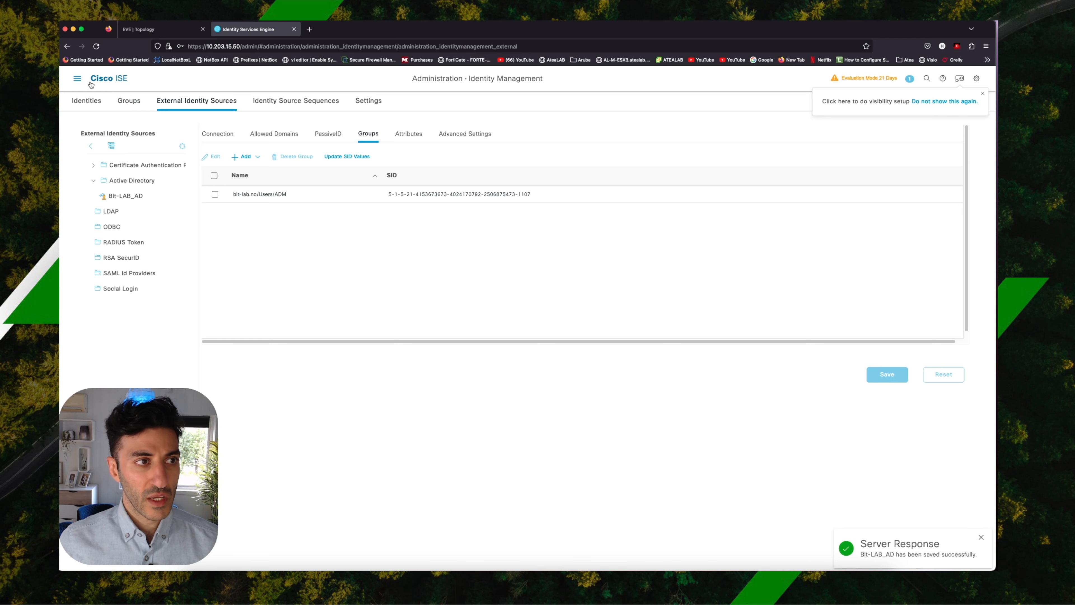
# Set the identity source for password-based admin access authentication to AD:Bit-LAB_AD and save the configuration.
pyautogui.click(77, 78)
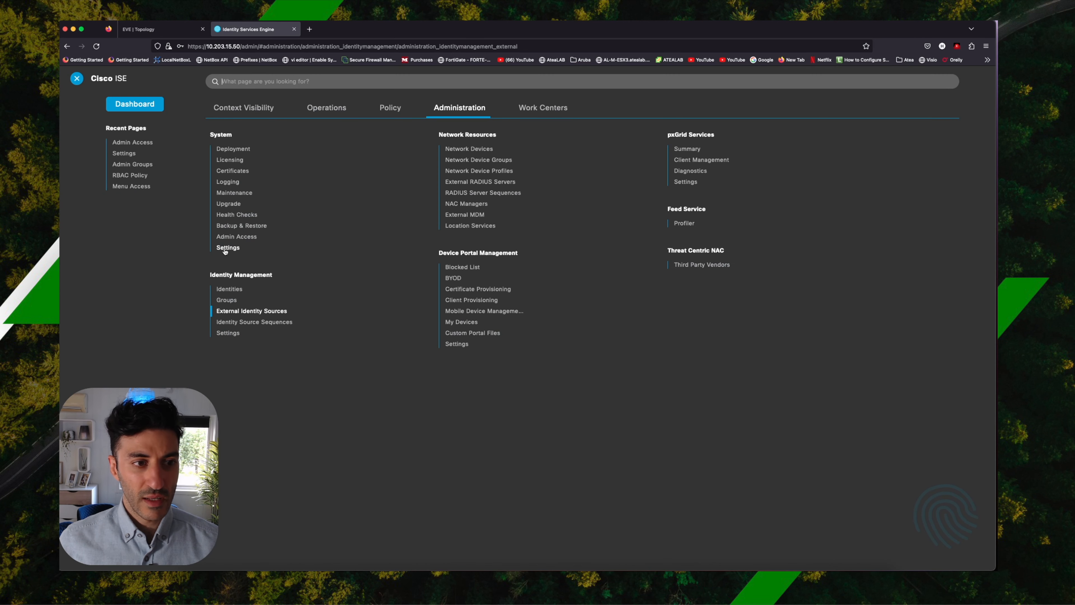
pyautogui.click(236, 237)
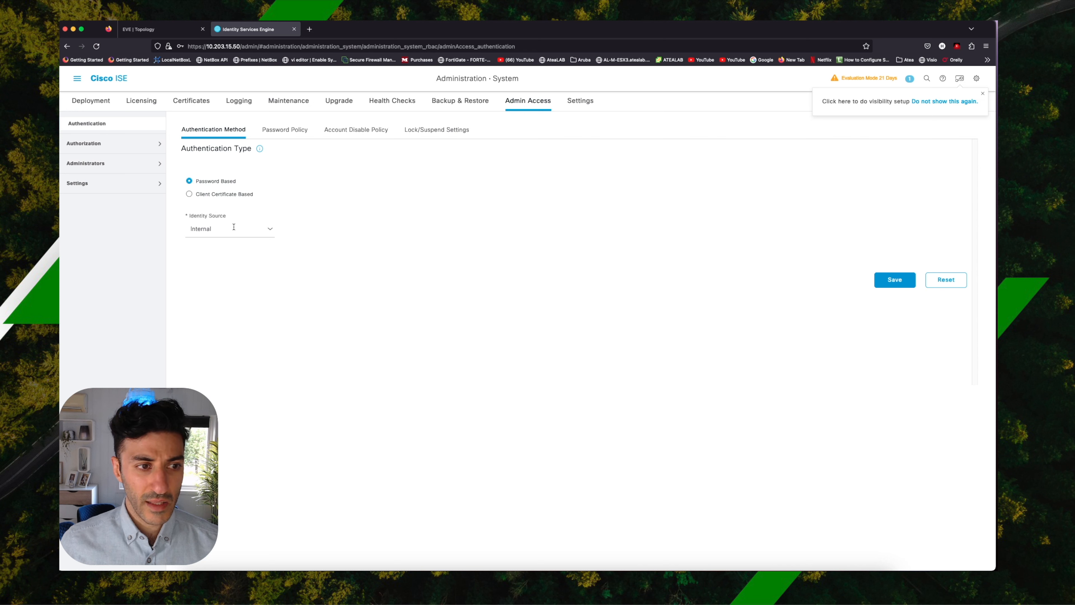
pyautogui.click(271, 230)
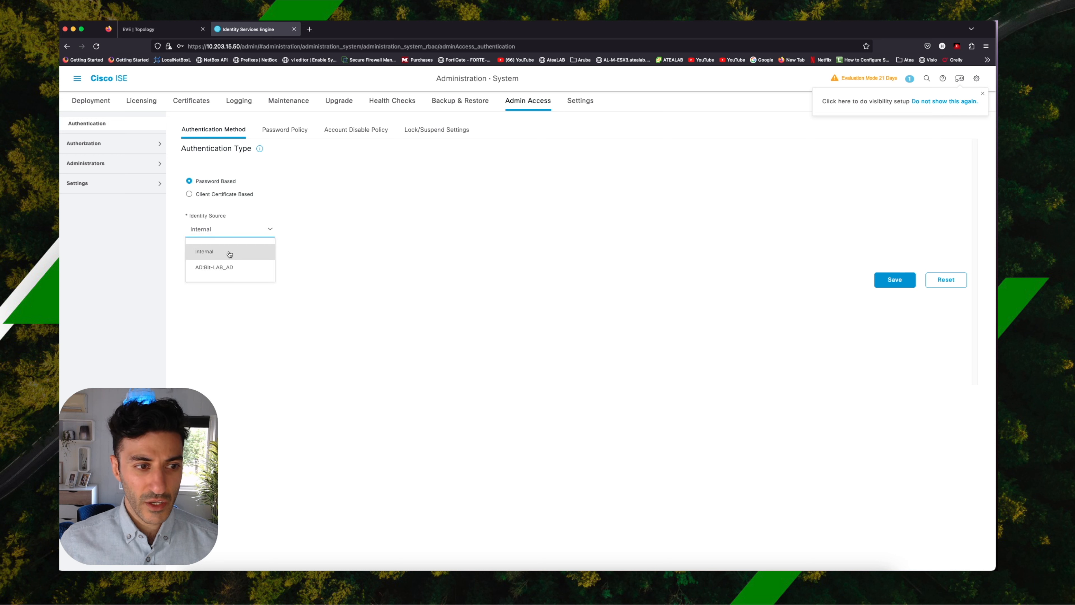
pyautogui.click(226, 268)
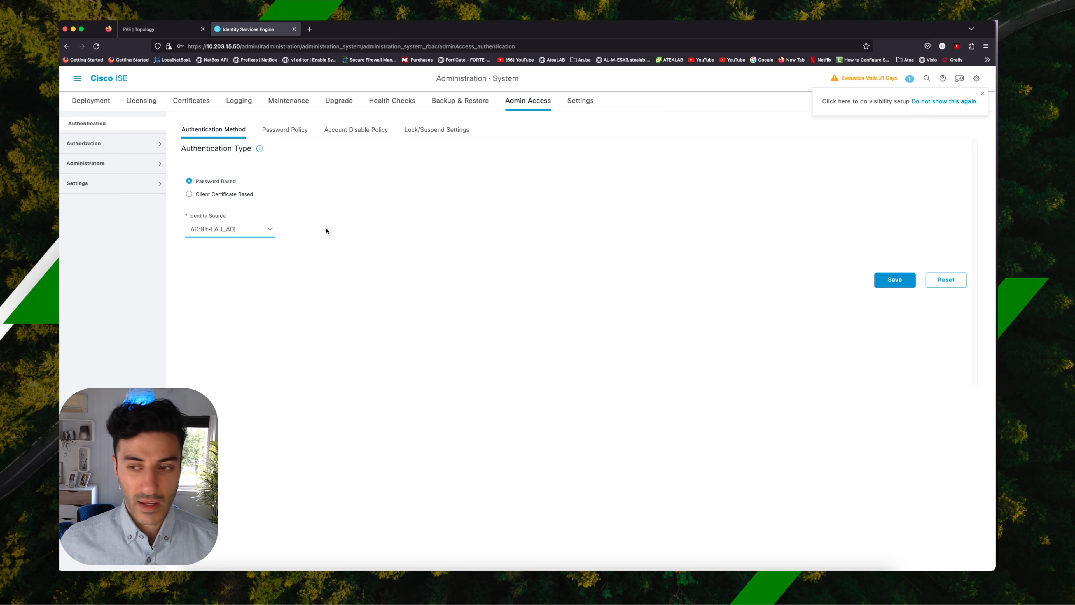
pyautogui.click(890, 284)
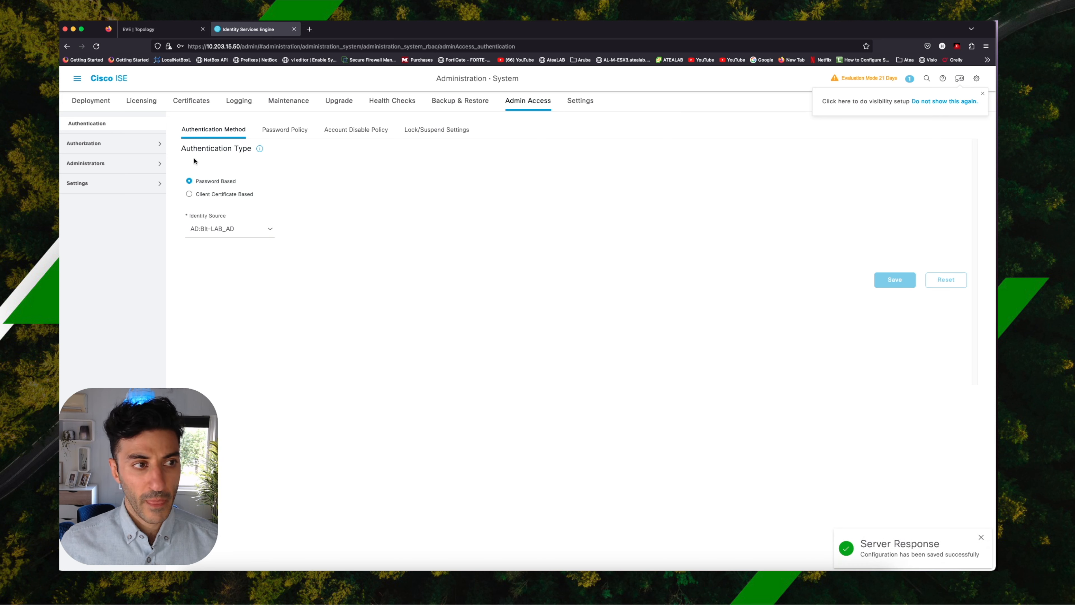
# Create an external admin group named ADM_ISE_Group mapped to the external group bit-lab.no/Users/ADM.
pyautogui.click(82, 166)
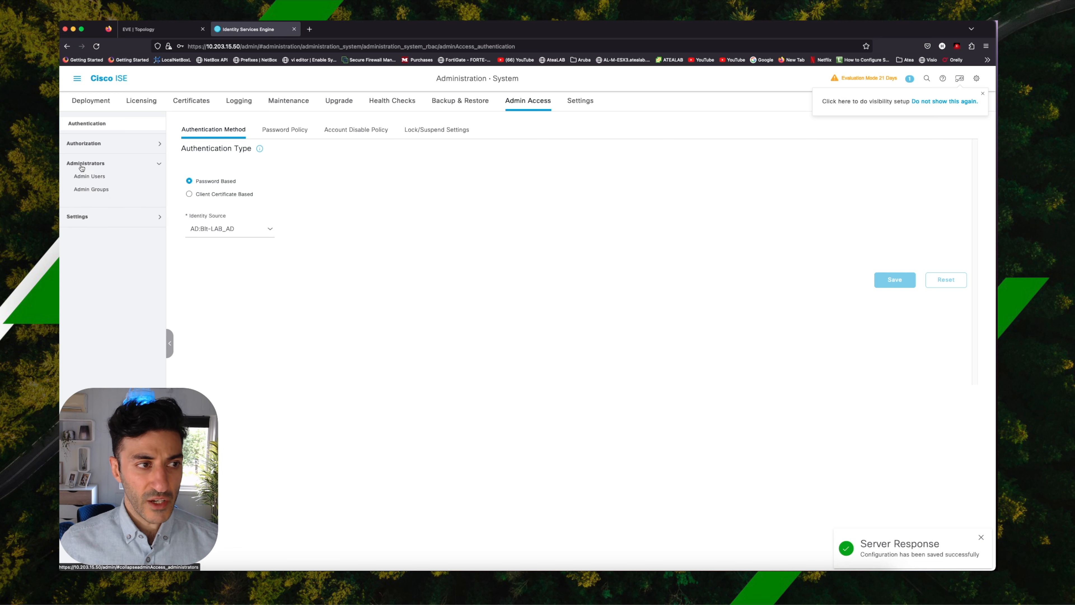
pyautogui.click(104, 193)
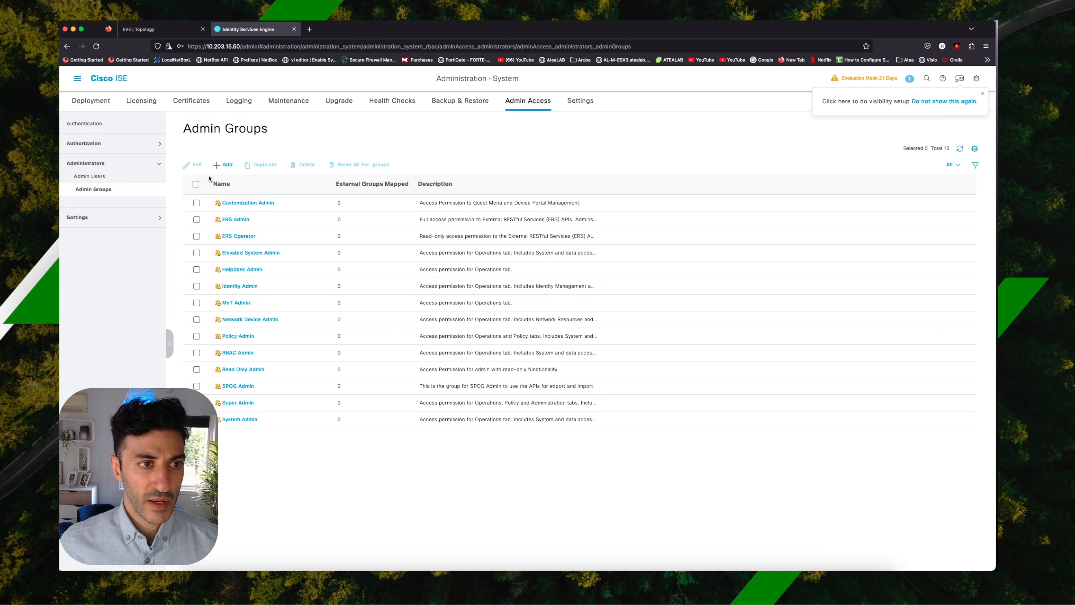
pyautogui.click(228, 166)
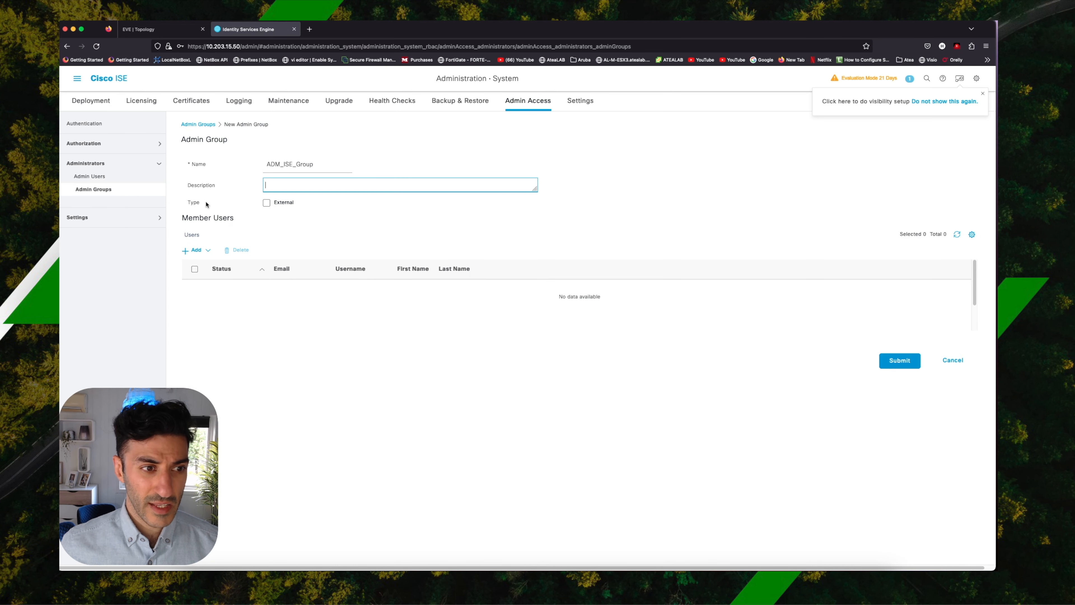
pyautogui.click(267, 204)
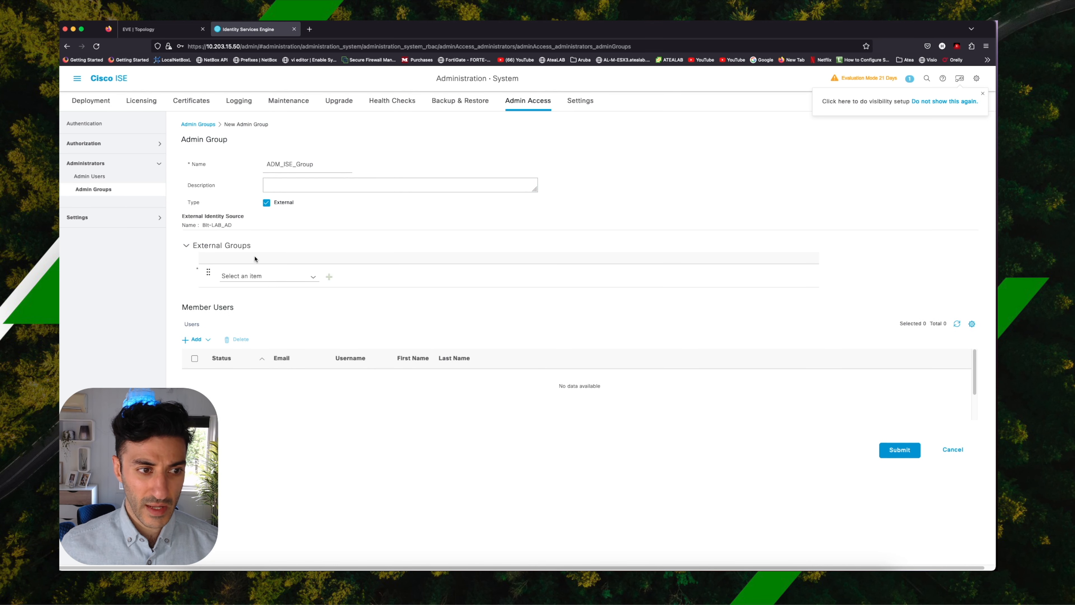
pyautogui.click(313, 277)
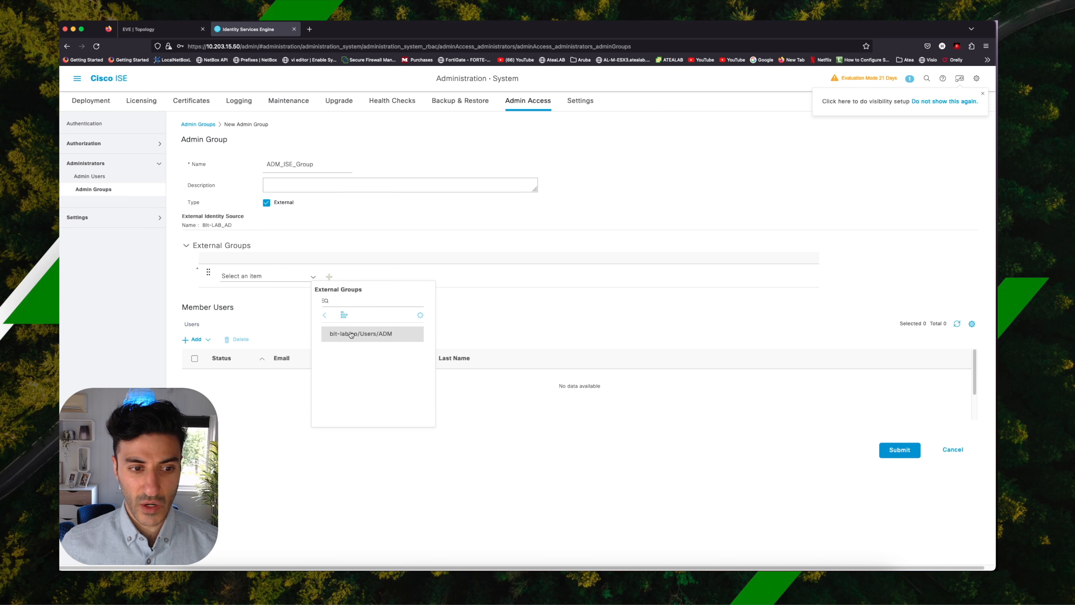
pyautogui.click(382, 337)
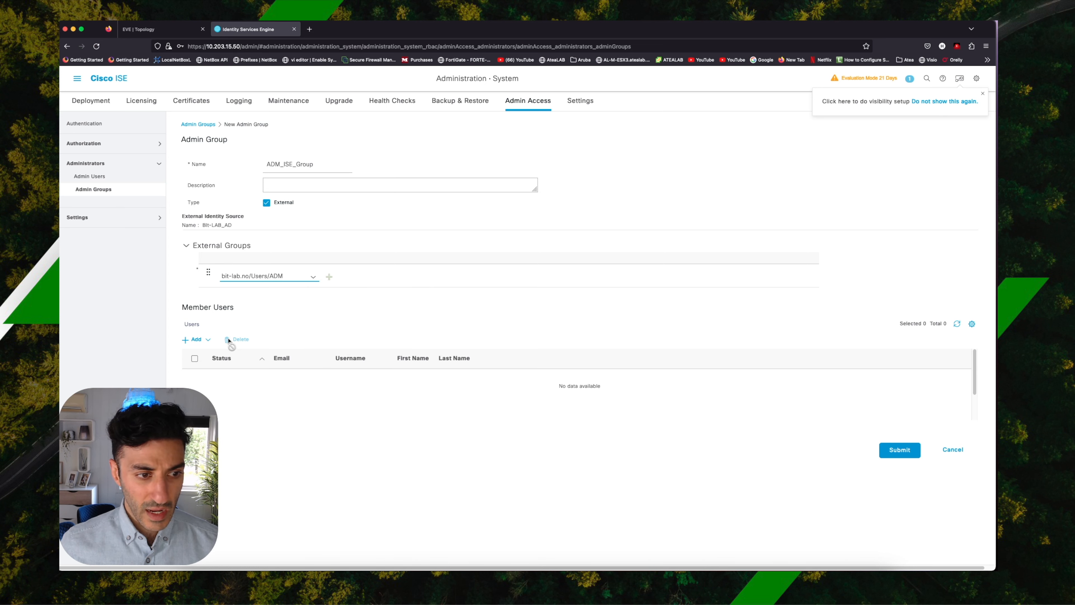
pyautogui.click(908, 451)
# Create an external admin user named ADM_ISE_User and assign it to the ADM_ISE_Group admin group.
pyautogui.click(89, 177)
pyautogui.click(227, 164)
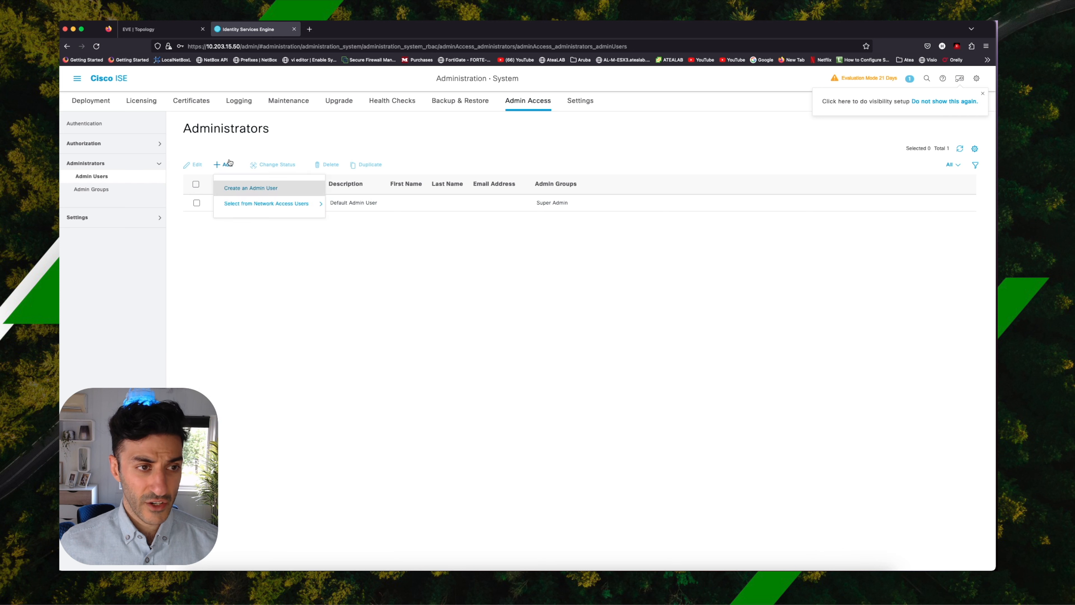
pyautogui.click(250, 189)
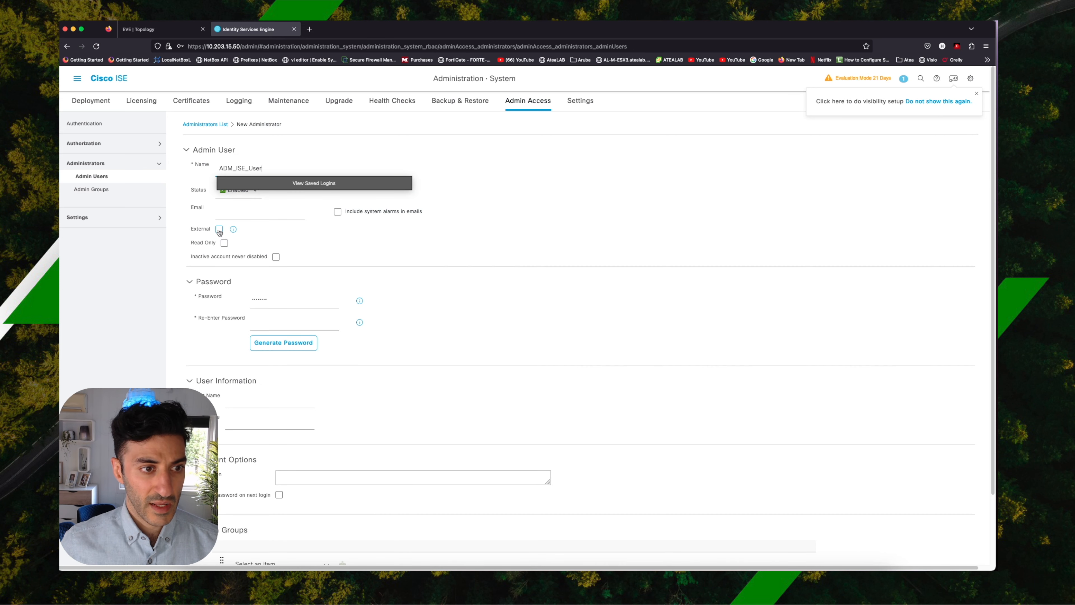
pyautogui.click(219, 230)
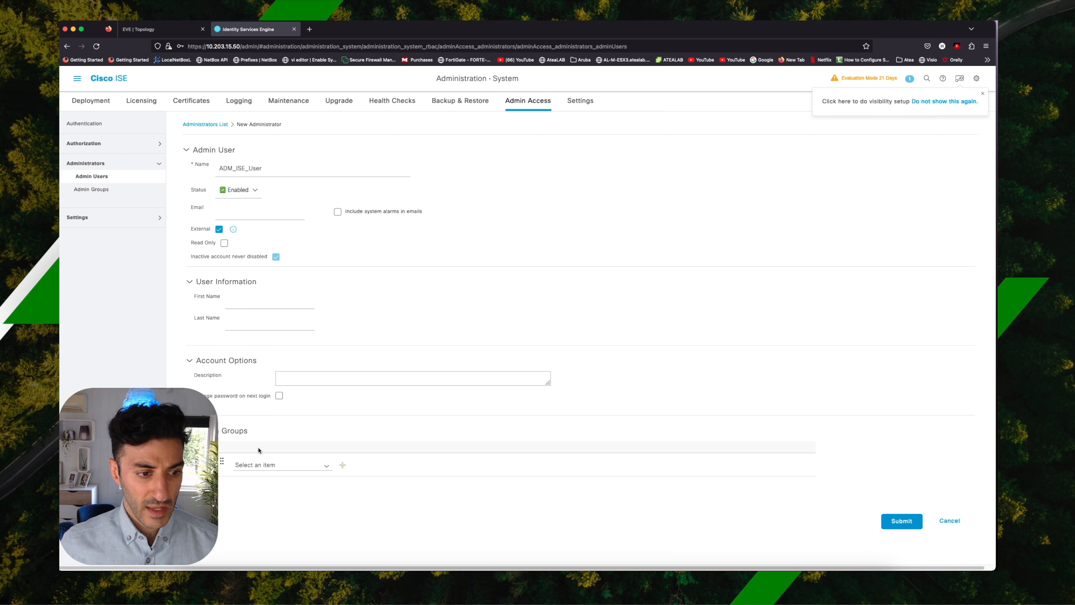
pyautogui.click(326, 466)
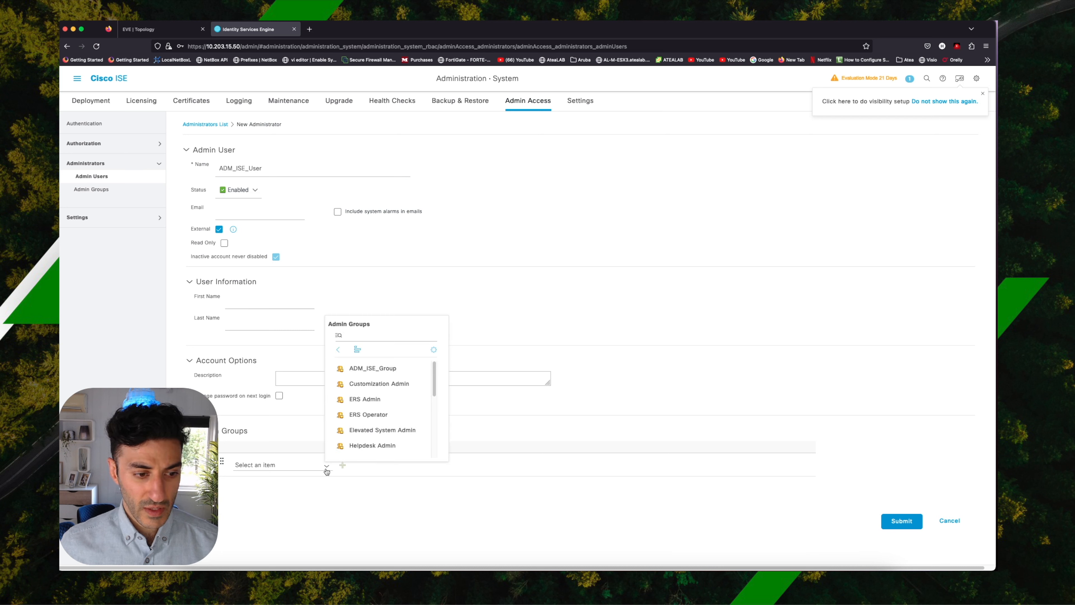
pyautogui.click(365, 373)
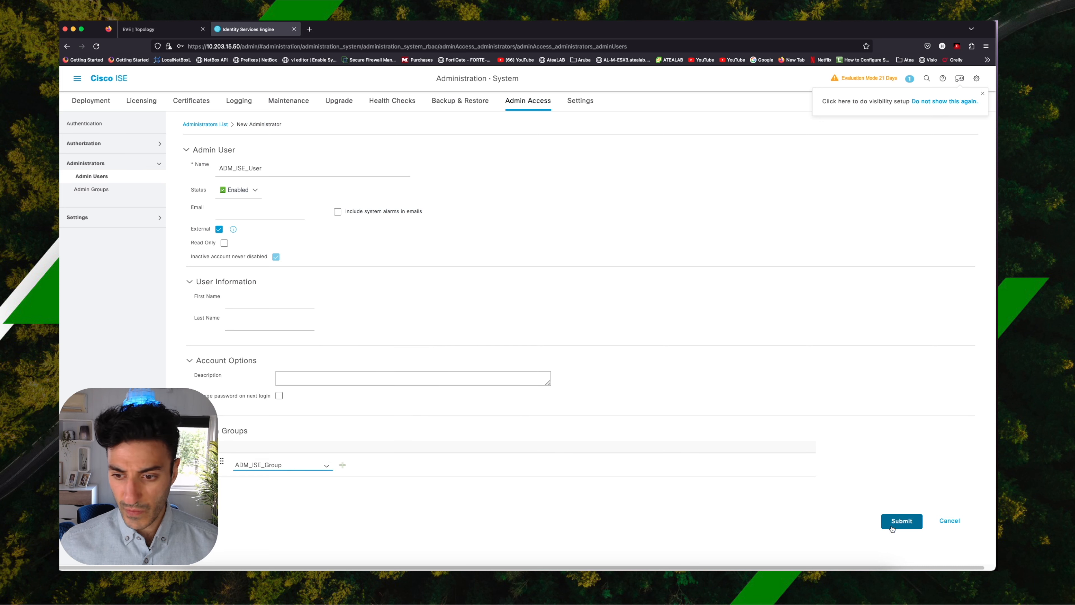
pyautogui.click(901, 522)
pyautogui.click(265, 141)
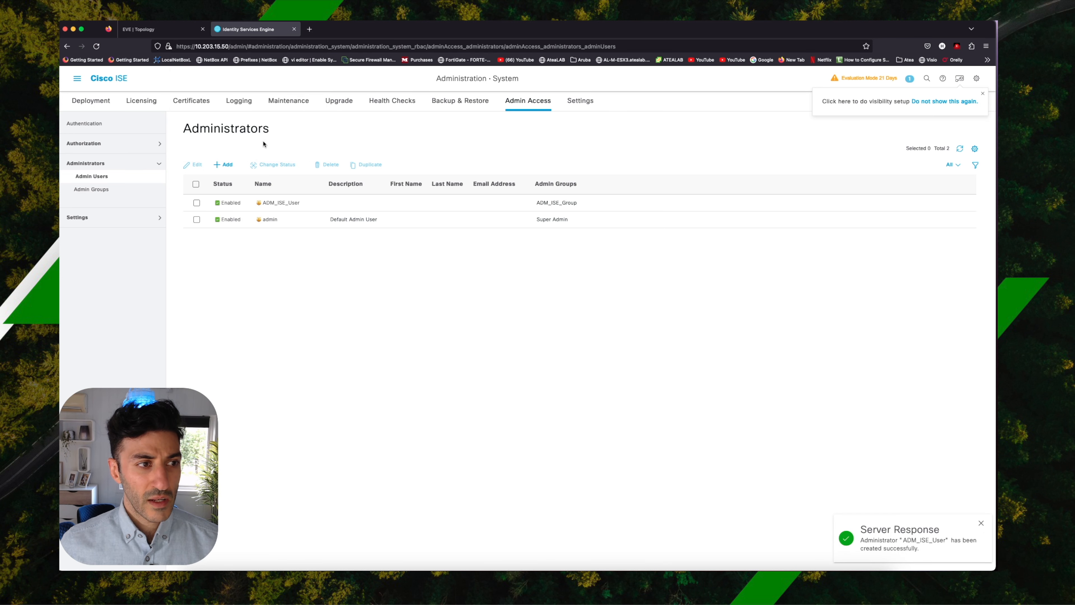
# Duplicate the Super Admin Menu Access permission as Interstellar_Menu with the description Perm_ALL_menu and submit it.
pyautogui.click(86, 146)
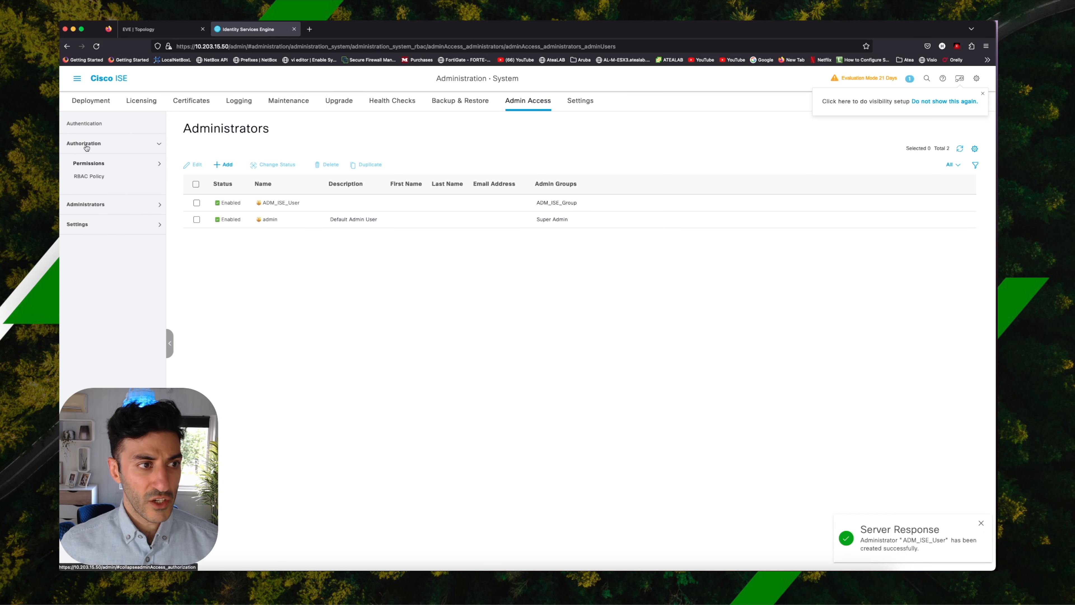
pyautogui.click(97, 165)
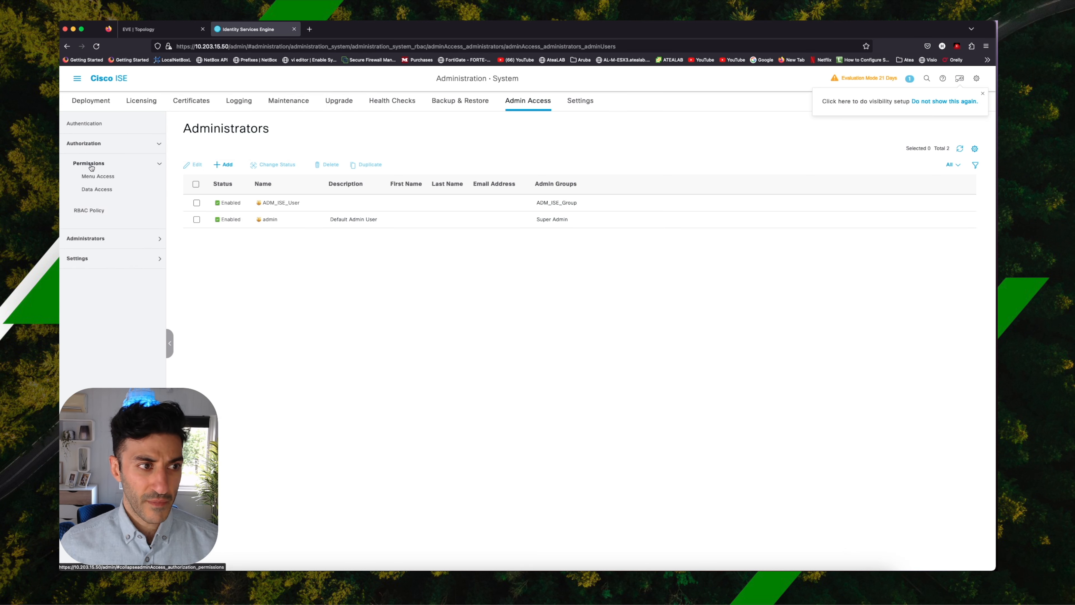
pyautogui.click(115, 177)
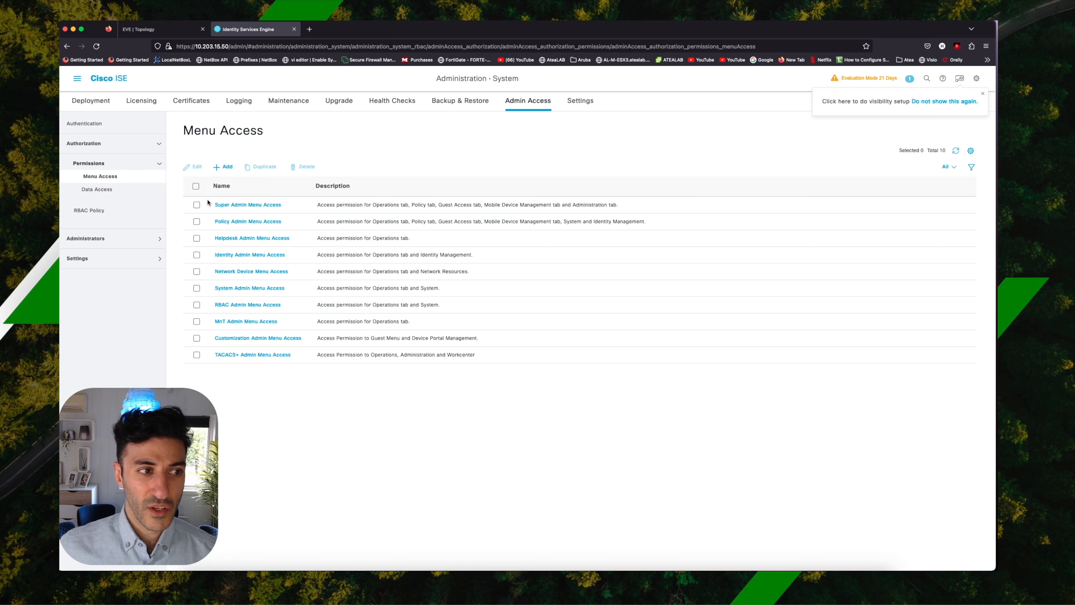
pyautogui.click(98, 189)
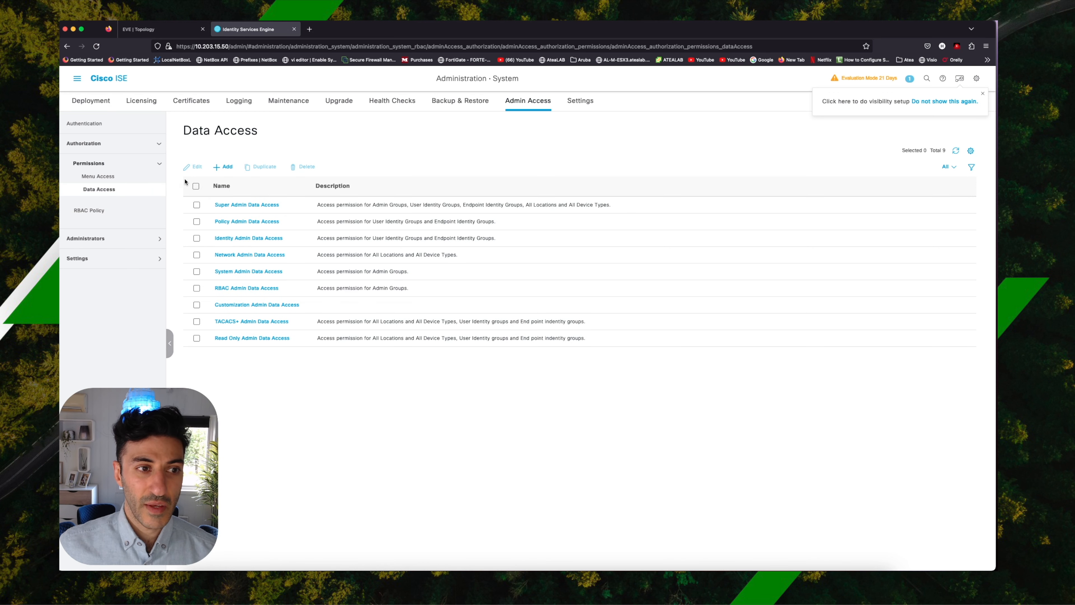
pyautogui.click(113, 180)
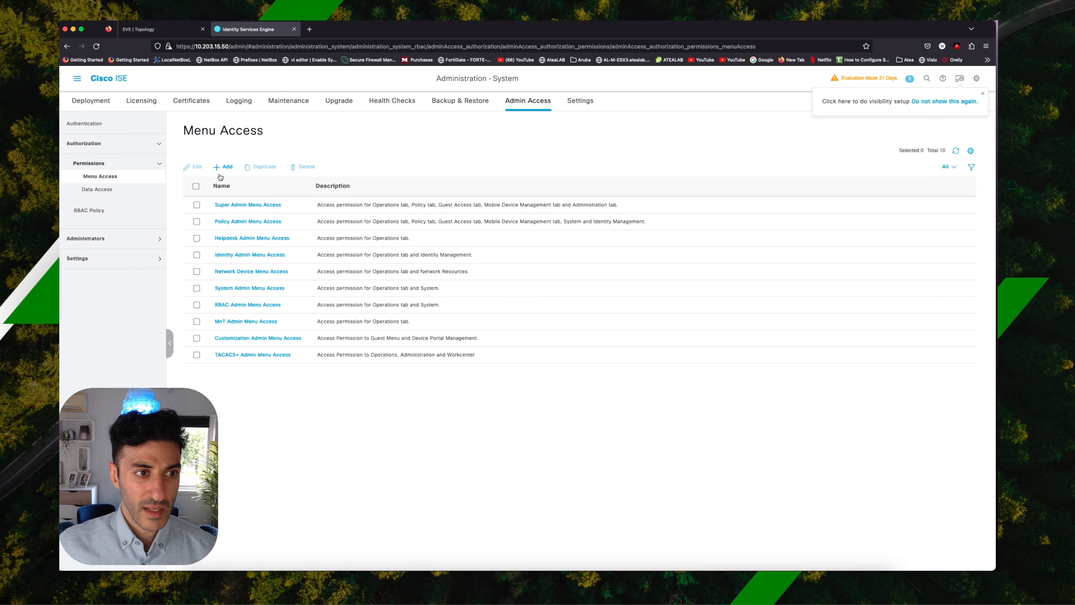
pyautogui.click(196, 206)
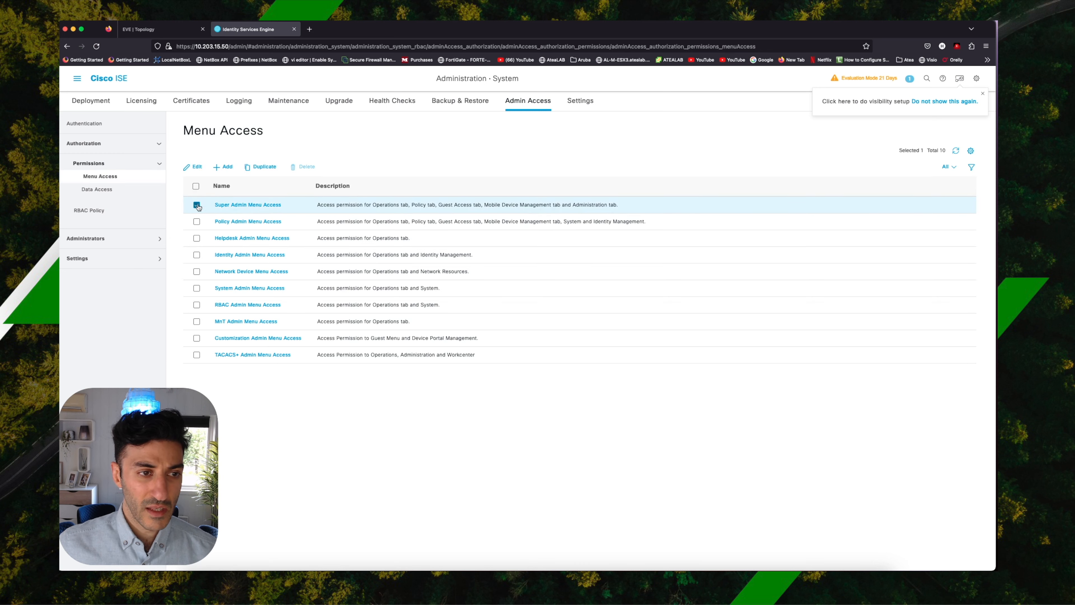
pyautogui.click(265, 166)
pyautogui.click(328, 163)
pyautogui.press('BackSpace')
pyautogui.press('BackSpace')
pyautogui.press('BackSpace')
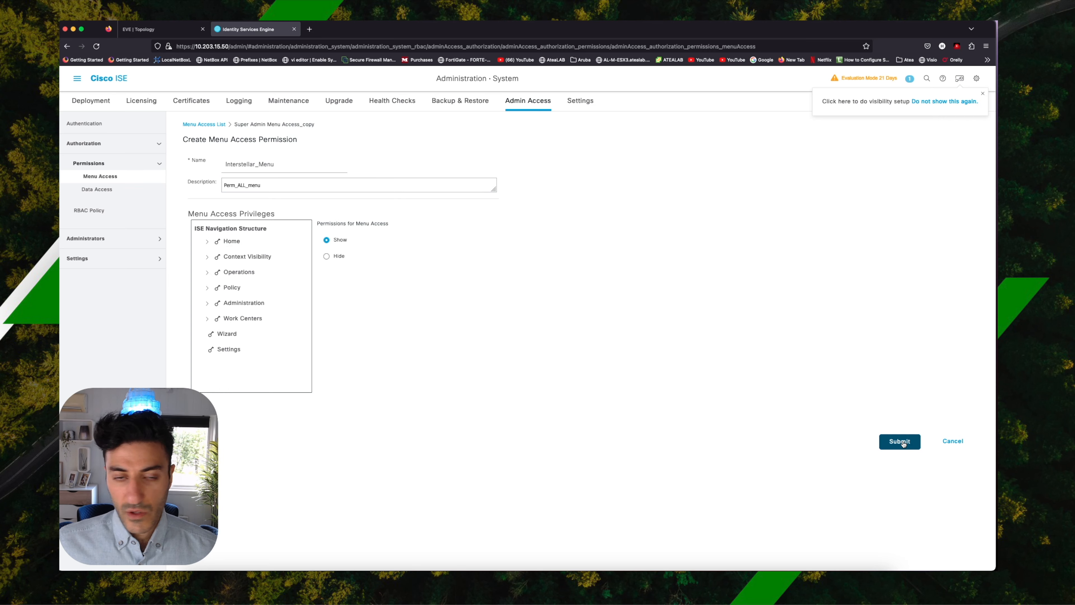
pyautogui.click(900, 442)
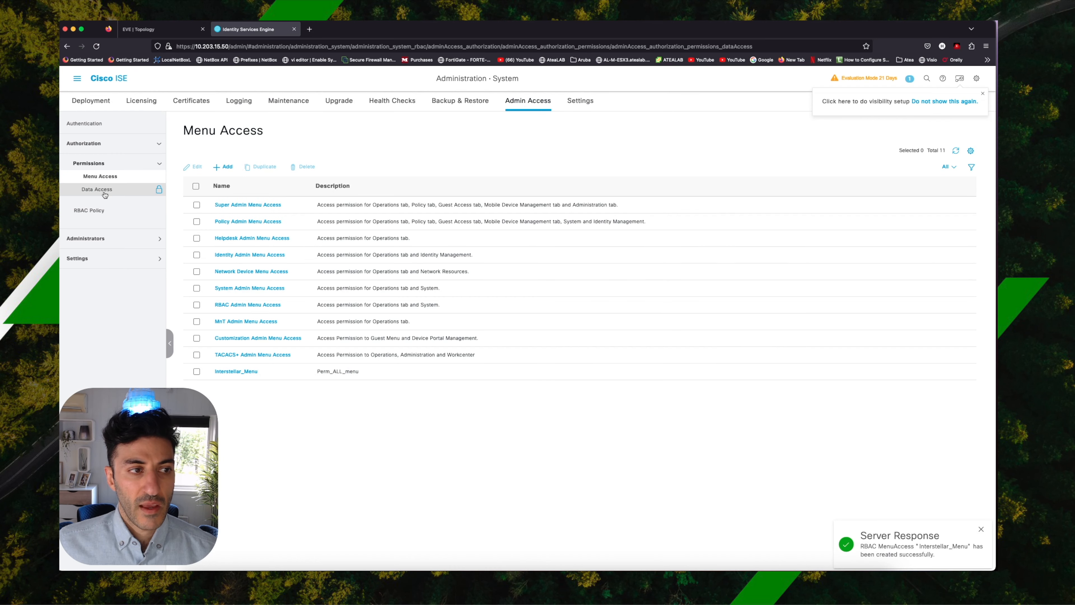
# Duplicate the Super Admin Data Access permission as Interstellar_Data with the description Perm_ALL_Data and submit it.
pyautogui.click(104, 192)
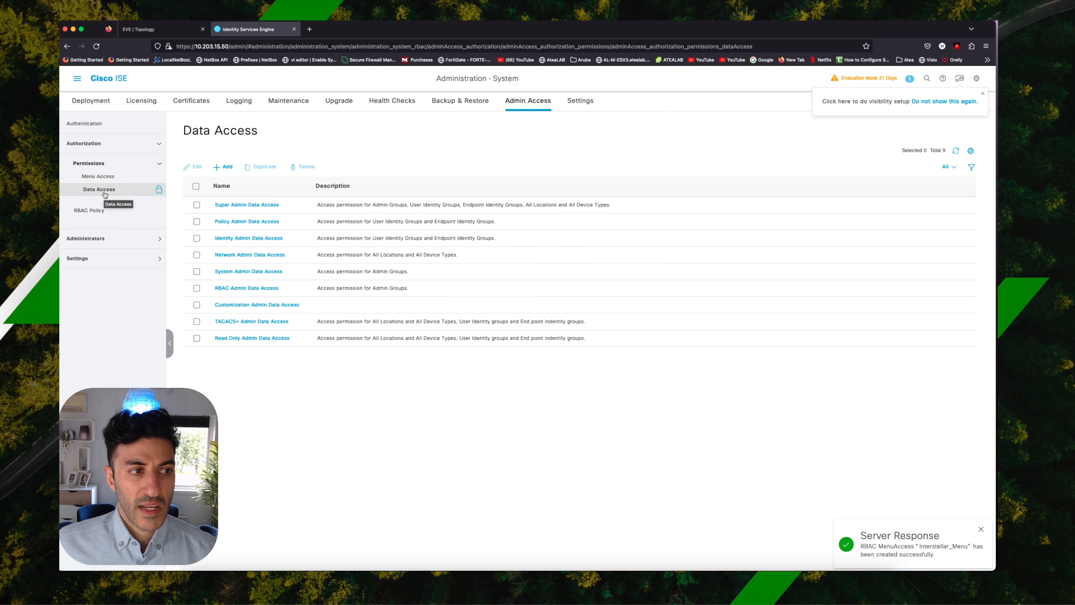
pyautogui.click(196, 205)
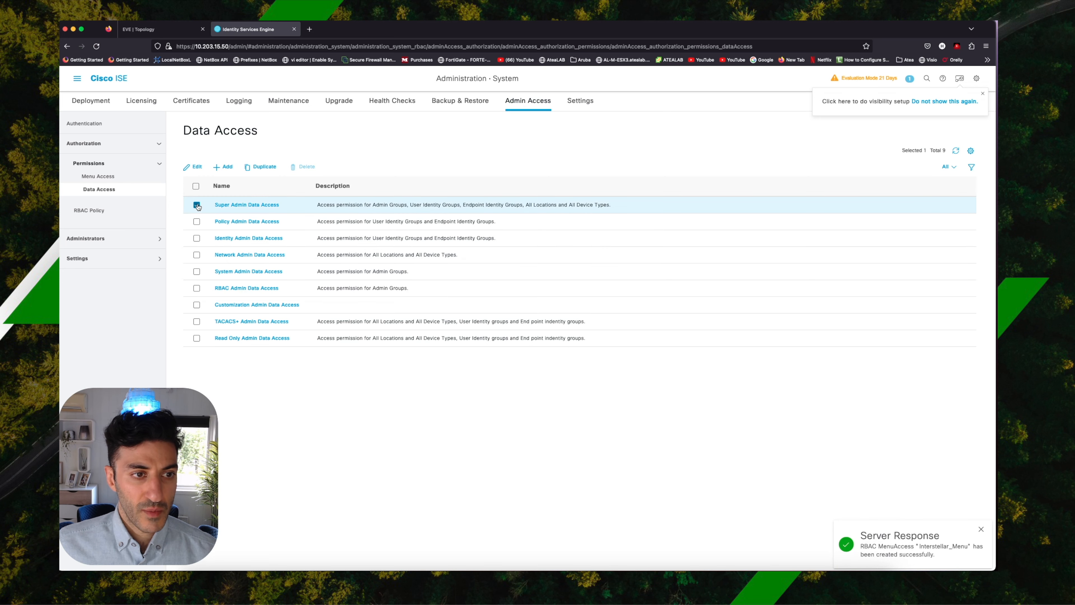
pyautogui.click(262, 167)
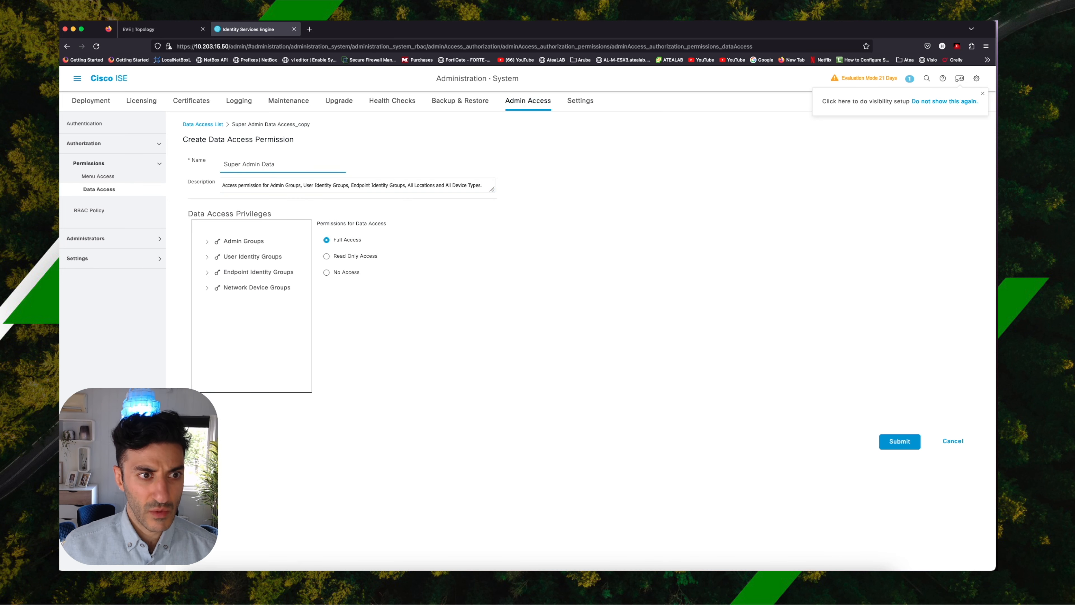
pyautogui.press('BackSpace')
pyautogui.press('BackSpace')
pyautogui.press('BackSpace')
pyautogui.press('BackSpace')
pyautogui.press('BackSpace')
pyautogui.press('BackSpace')
pyautogui.press('BackSpace')
pyautogui.press('BackSpace')
pyautogui.press('BackSpace')
pyautogui.press('BackSpace')
pyautogui.write('Interstellar_')
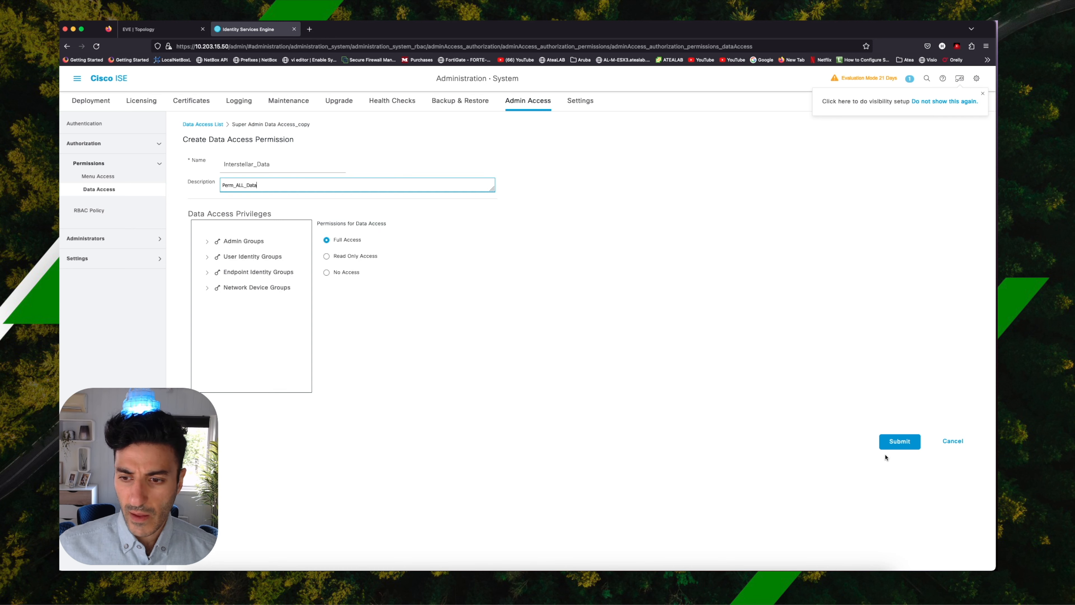
pyautogui.click(887, 445)
# Insert a new RBAC policy below Customization Admin Policy, name it ISE_ADM_Policy, and assign ADM_ISE_Group as its admin group.
pyautogui.click(100, 176)
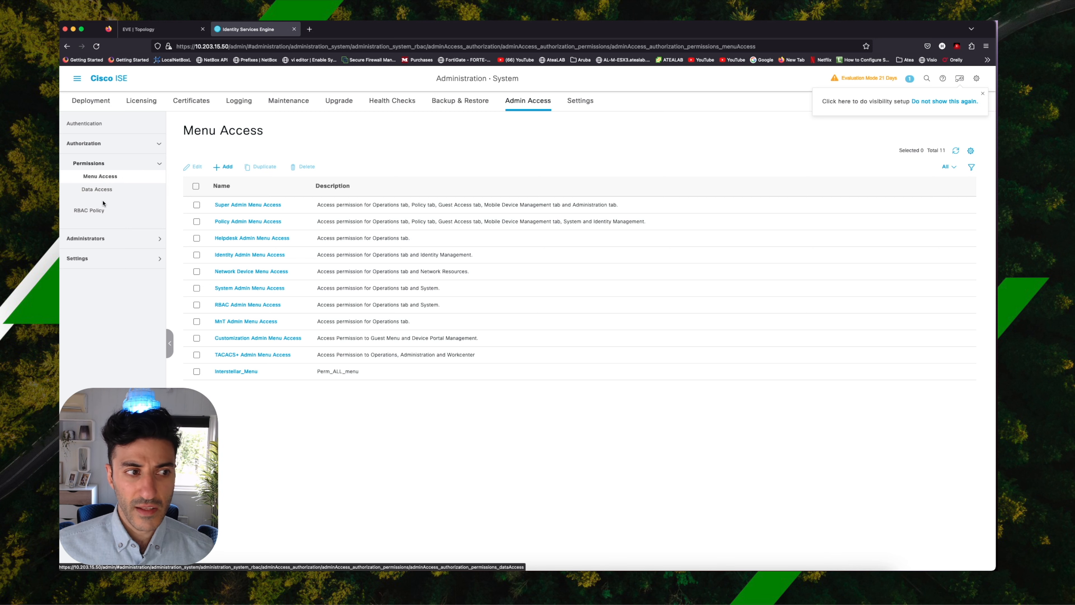
pyautogui.click(101, 213)
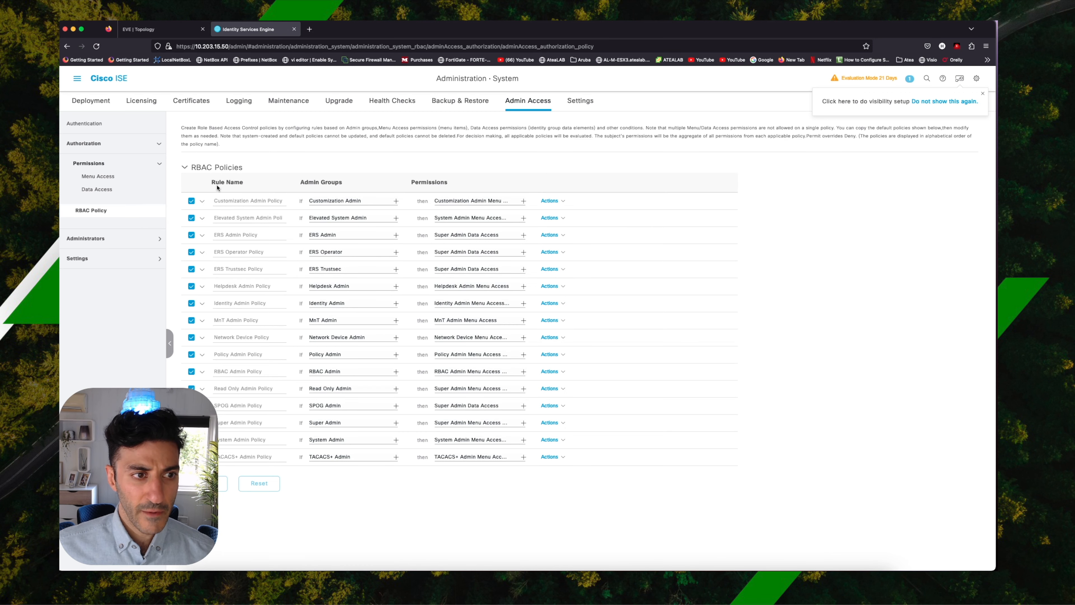
pyautogui.click(550, 201)
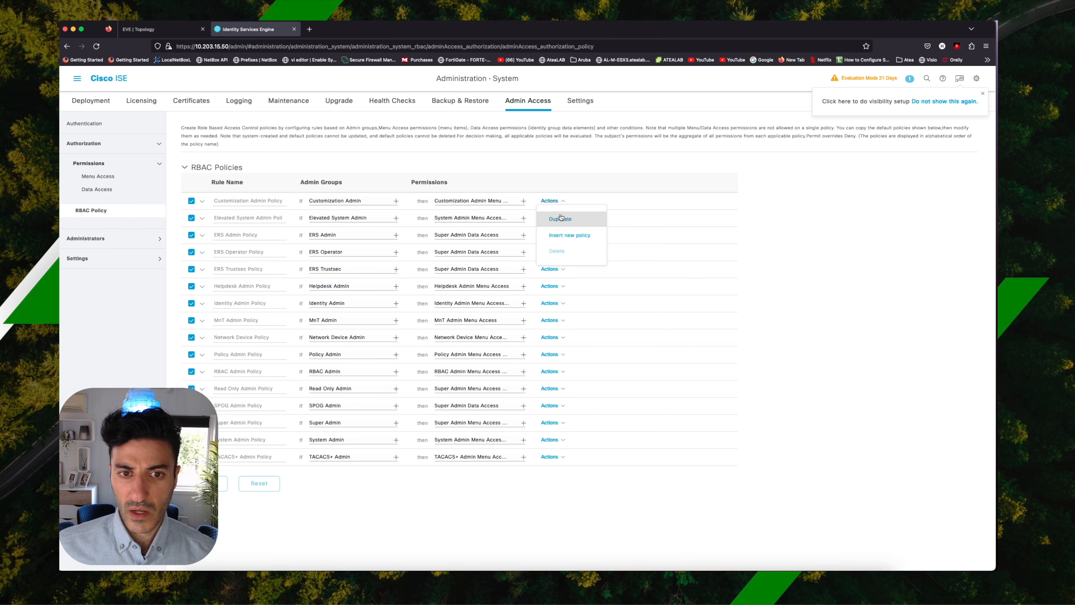
pyautogui.click(570, 235)
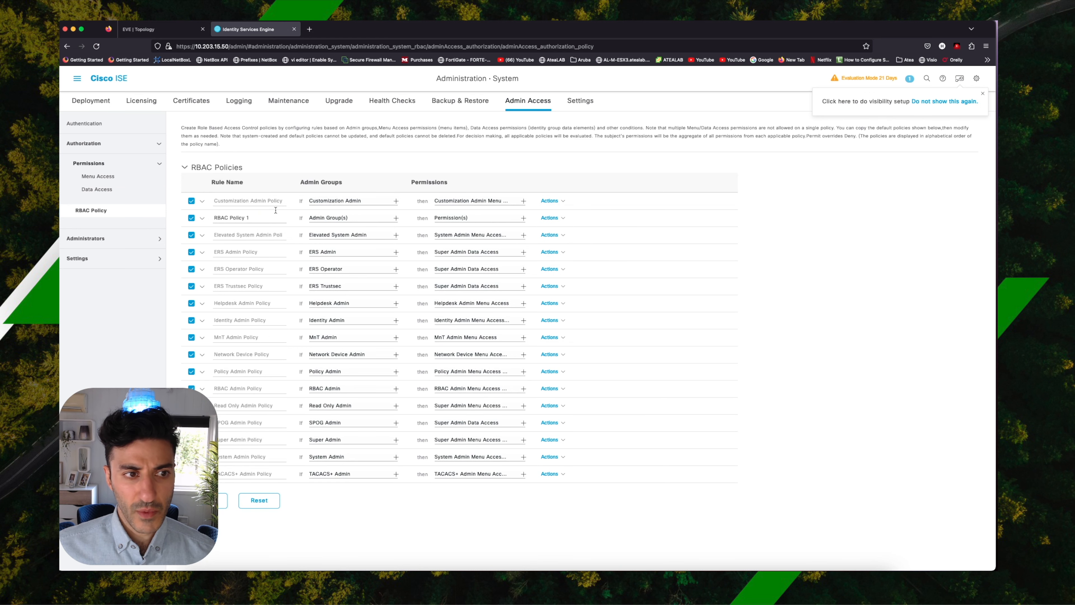
pyautogui.click(268, 217)
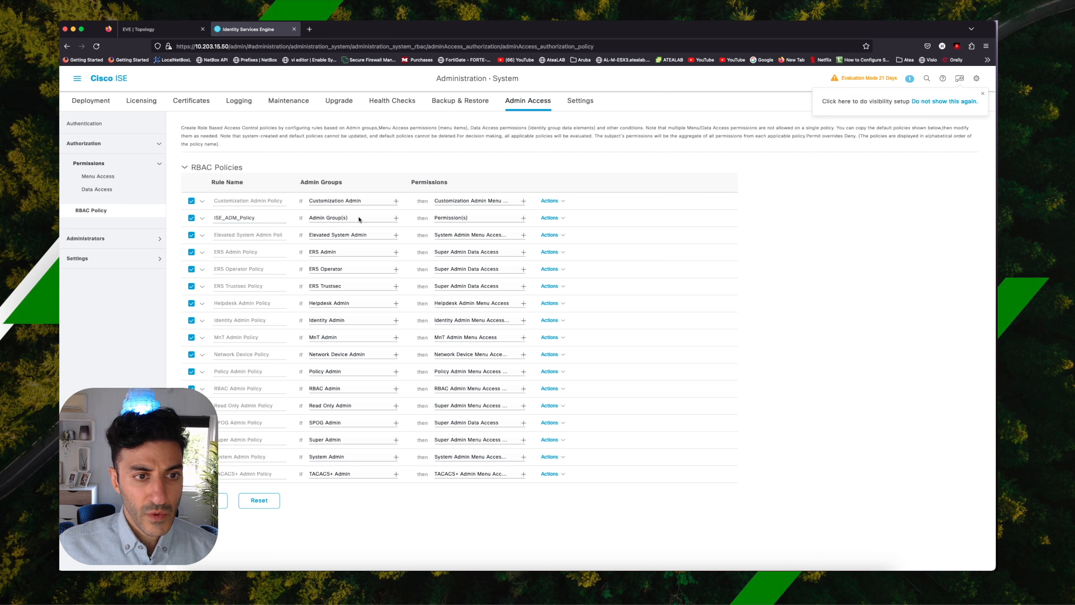
pyautogui.click(396, 217)
pyautogui.click(415, 240)
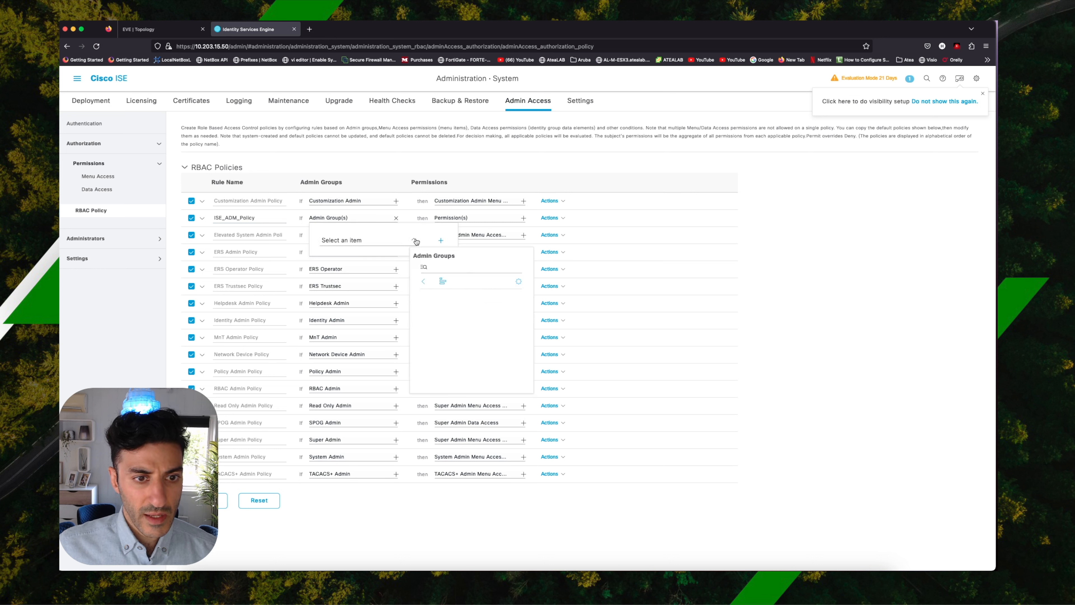
pyautogui.scroll(-5, 463, 309)
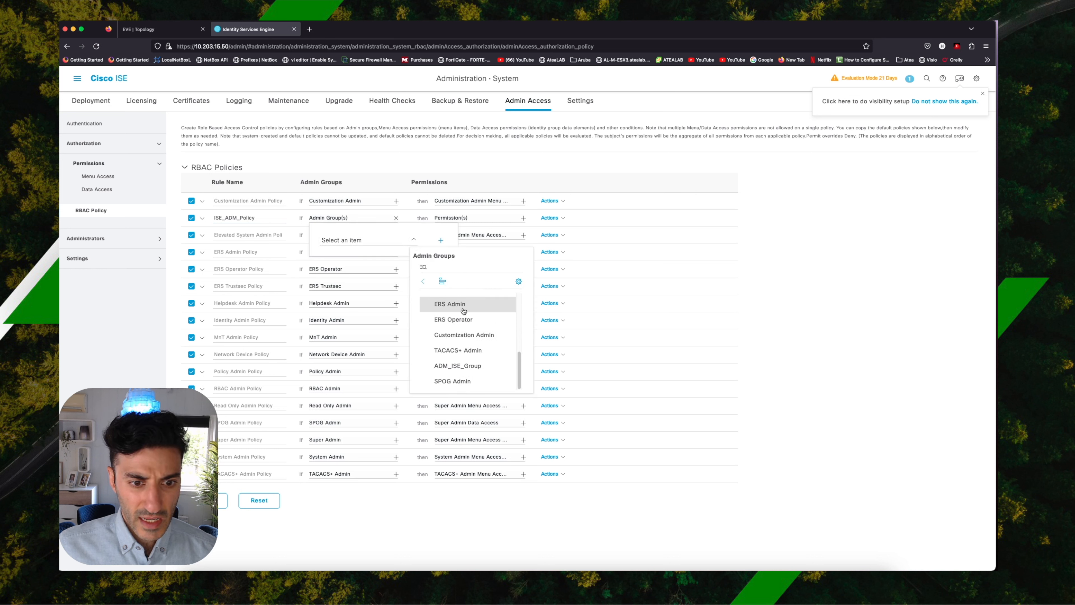
pyautogui.click(464, 367)
pyautogui.click(386, 173)
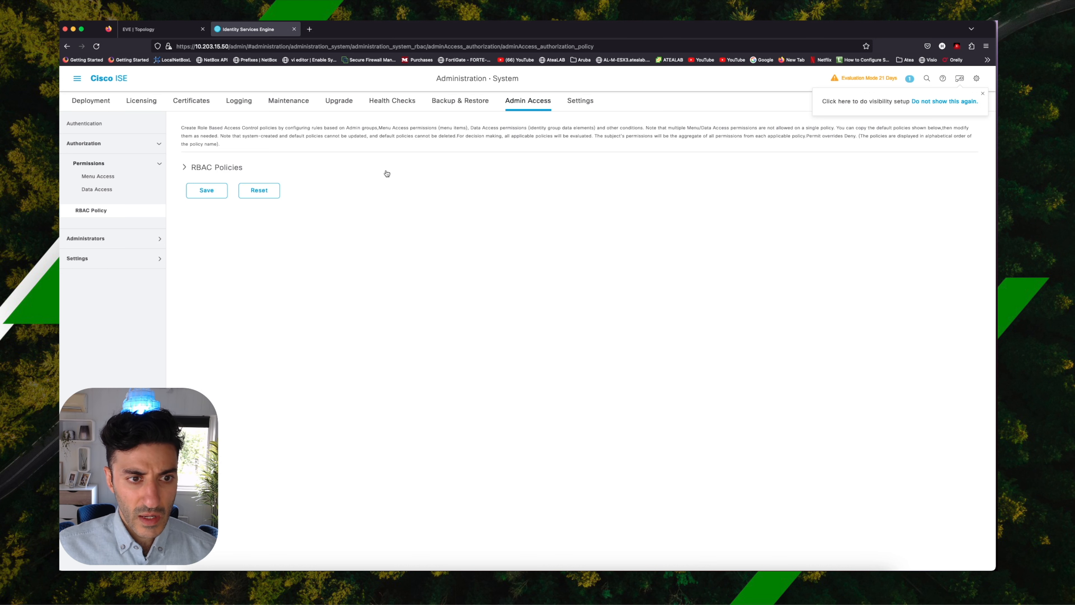
pyautogui.click(200, 169)
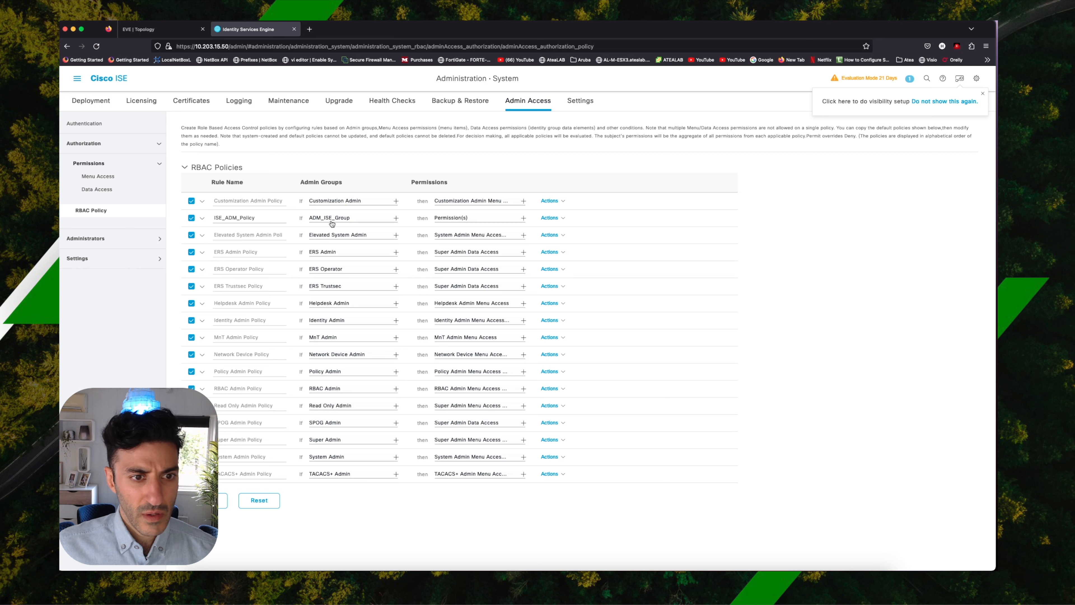
# Give ISE_ADM_Policy the Interstellar_Menu menu access and Interstellar_Data data access permissions, then save the RBAC policies.
pyautogui.click(523, 218)
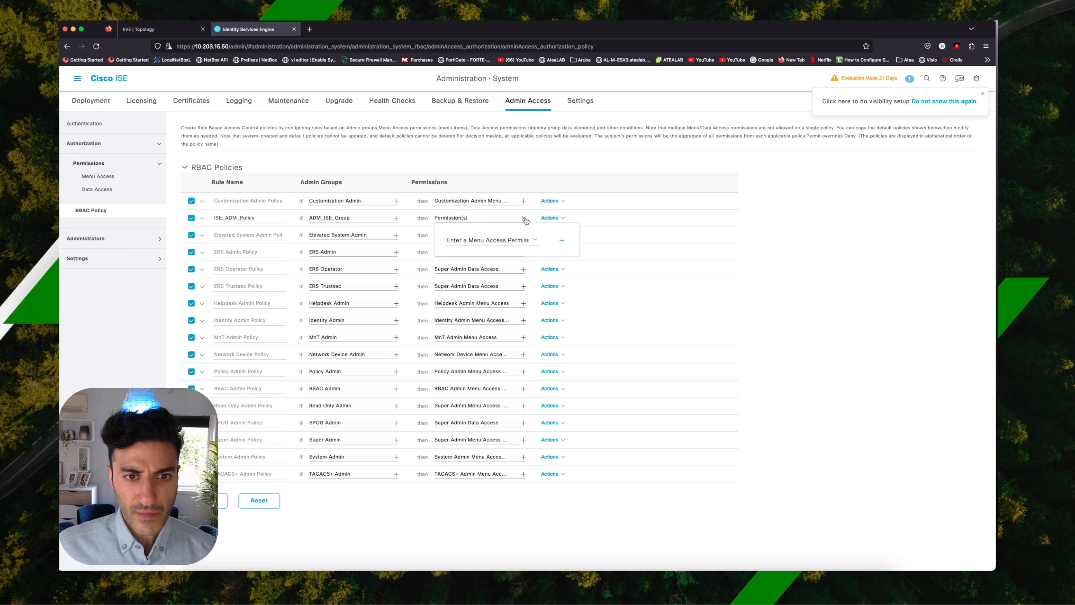
pyautogui.click(534, 240)
pyautogui.scroll(-5, 575, 339)
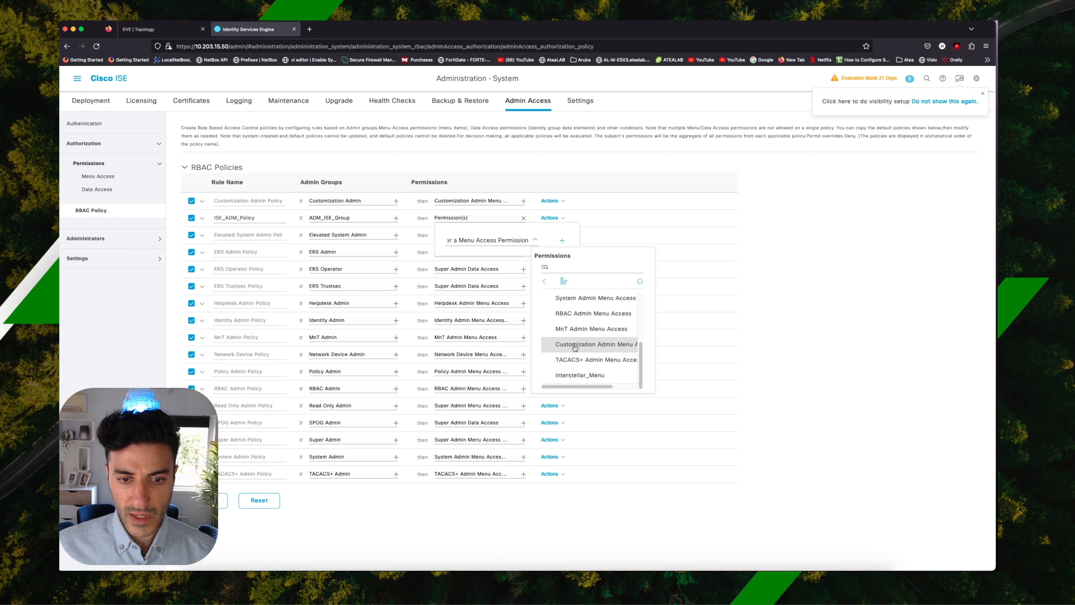
pyautogui.click(580, 374)
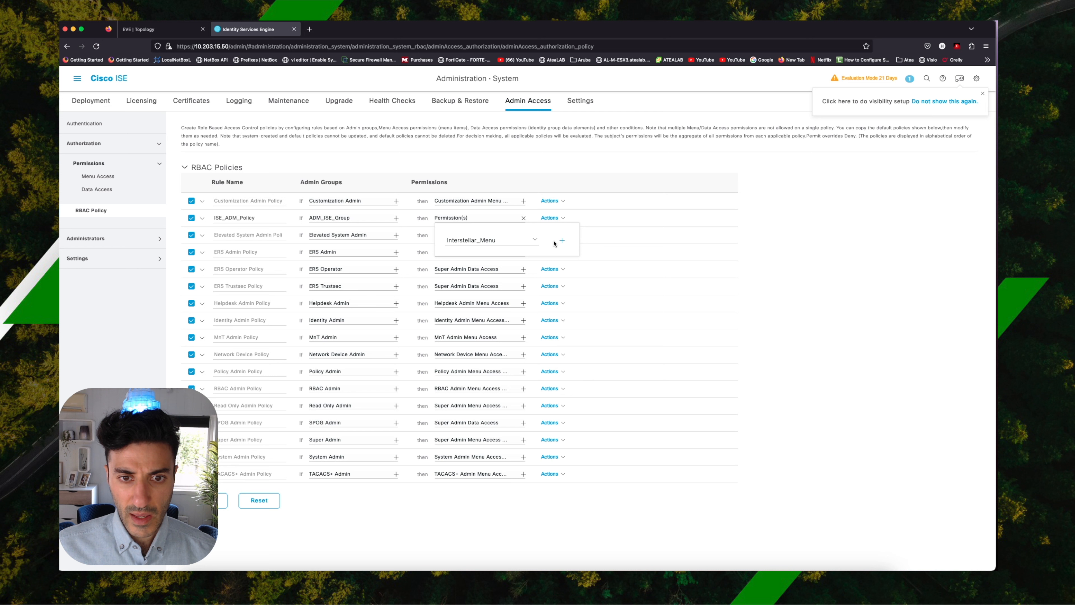
pyautogui.click(562, 240)
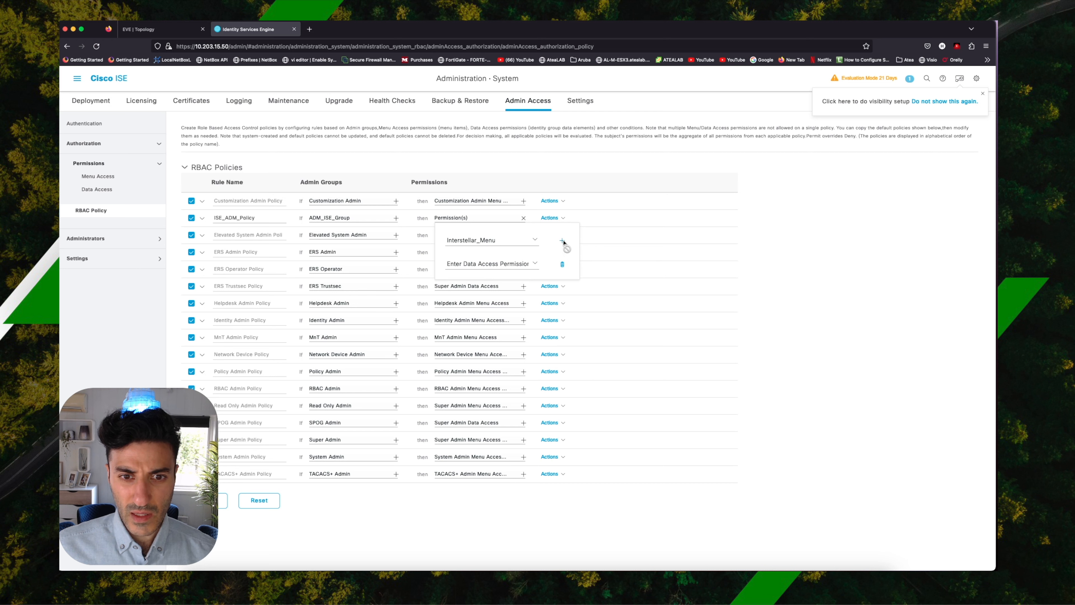
pyautogui.click(536, 265)
pyautogui.scroll(-3, 590, 364)
pyautogui.click(590, 390)
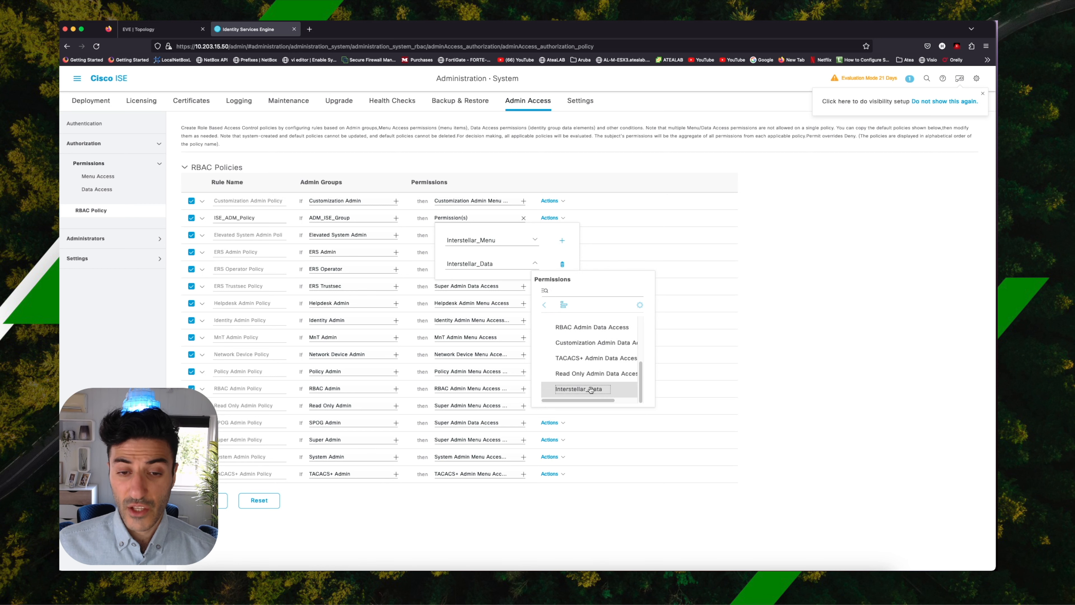
pyautogui.click(592, 390)
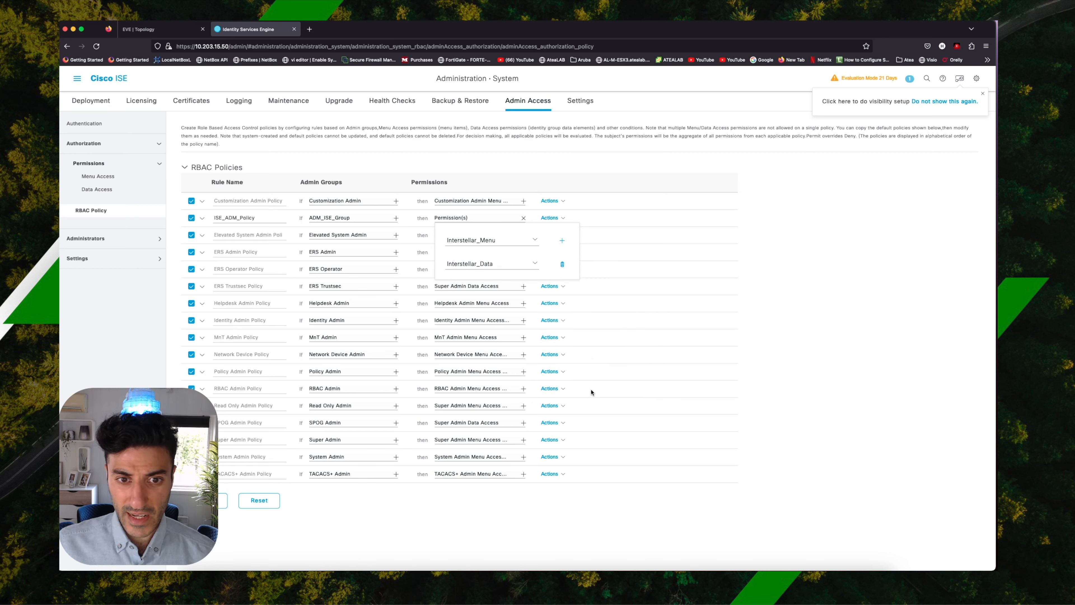
pyautogui.click(658, 503)
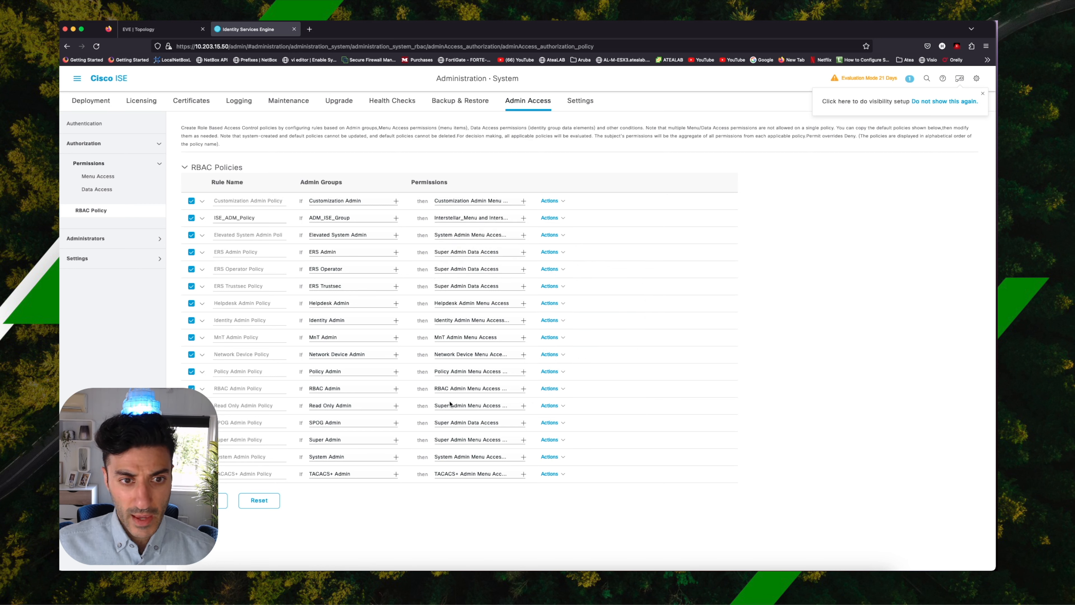
pyautogui.click(207, 500)
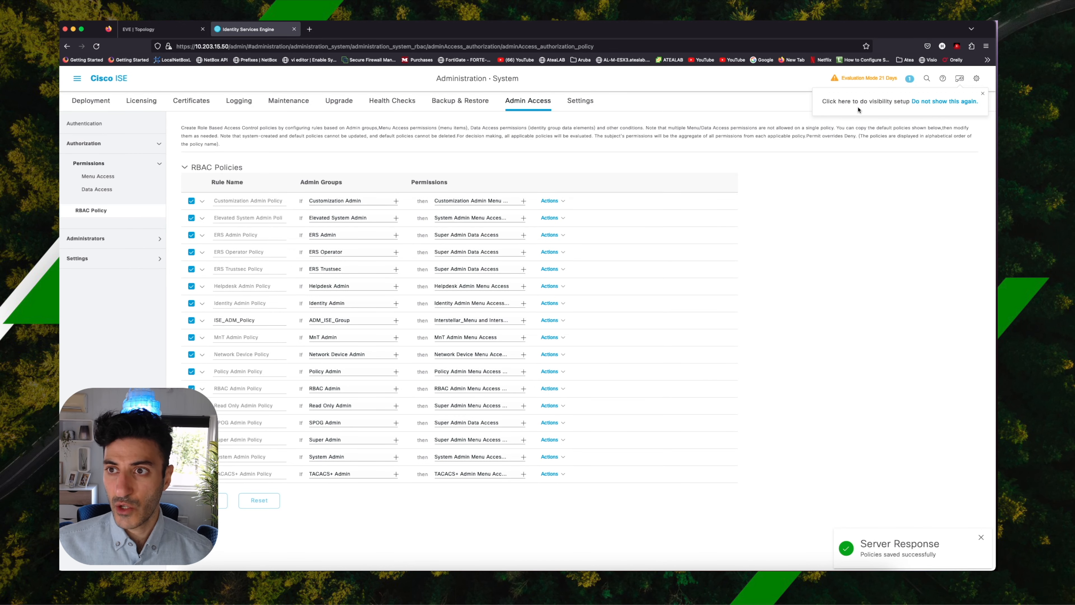
# Log out of ISE and log back in as adm_hmz with the account password, using AD:Bit-LAB_AD as the identity source.
pyautogui.click(977, 79)
pyautogui.click(934, 159)
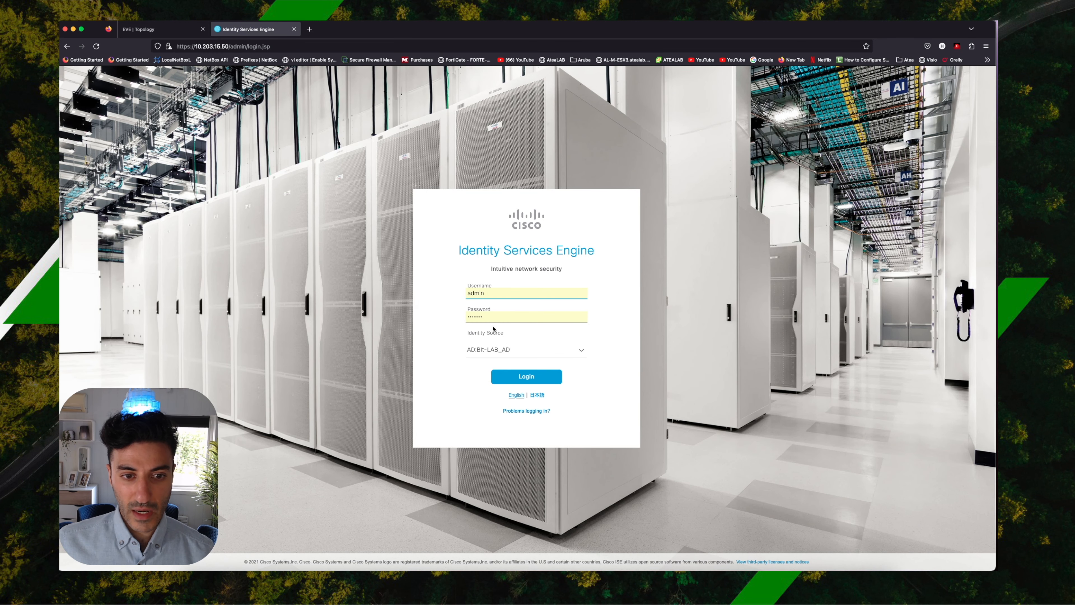
pyautogui.click(575, 350)
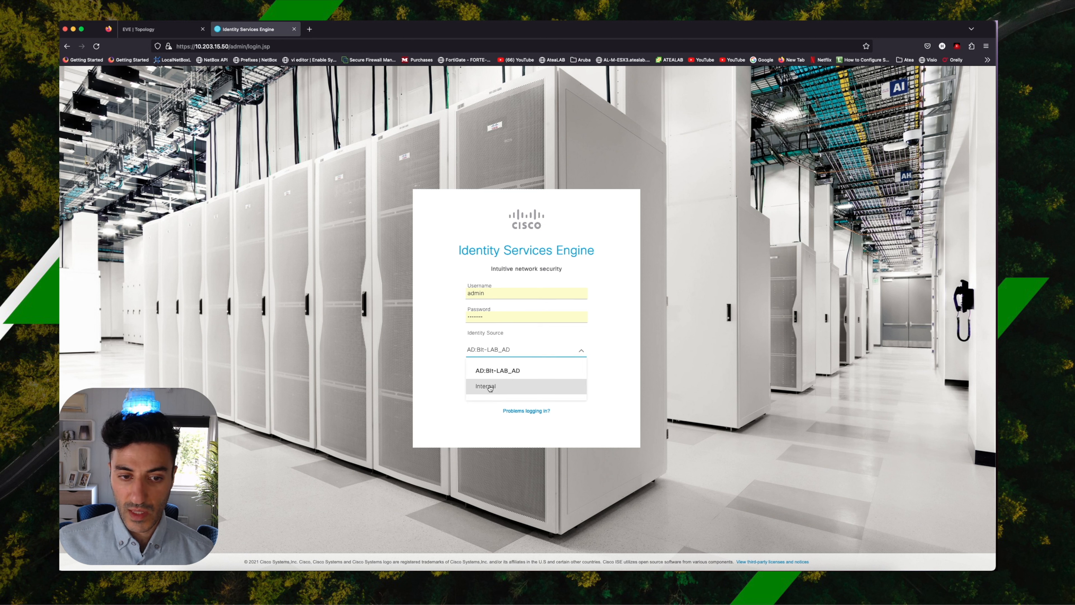
pyautogui.click(497, 377)
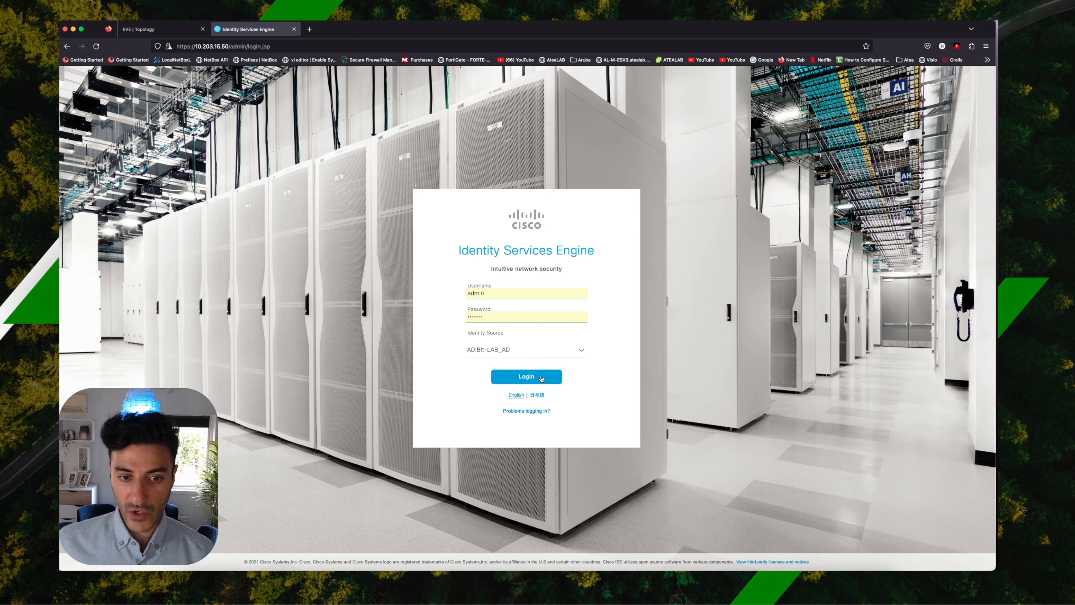
pyautogui.doubleClick(477, 293)
pyautogui.write('adm')
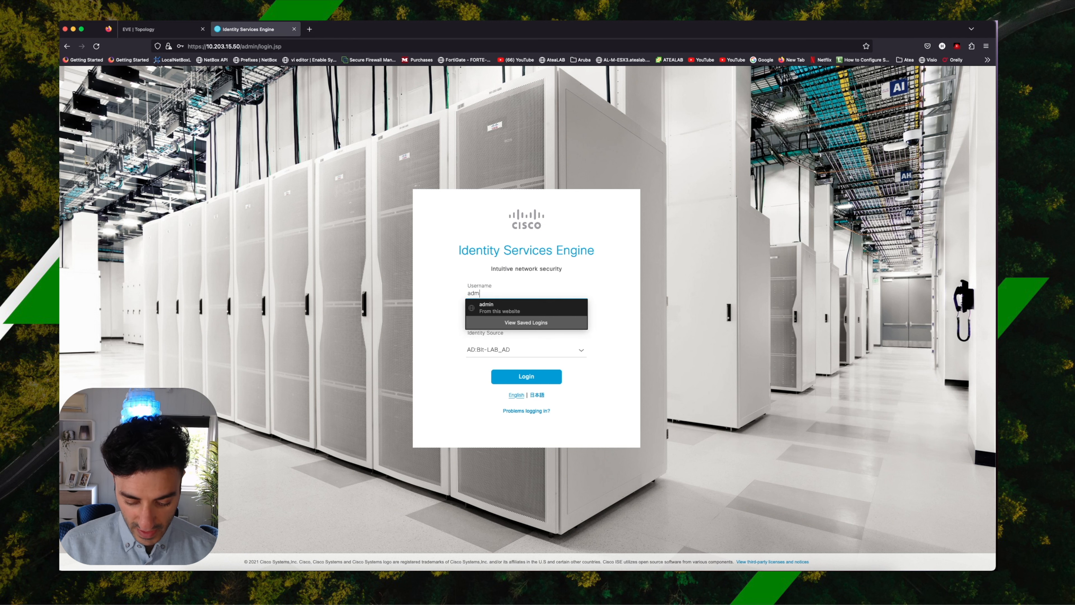
pyautogui.write('_hmz')
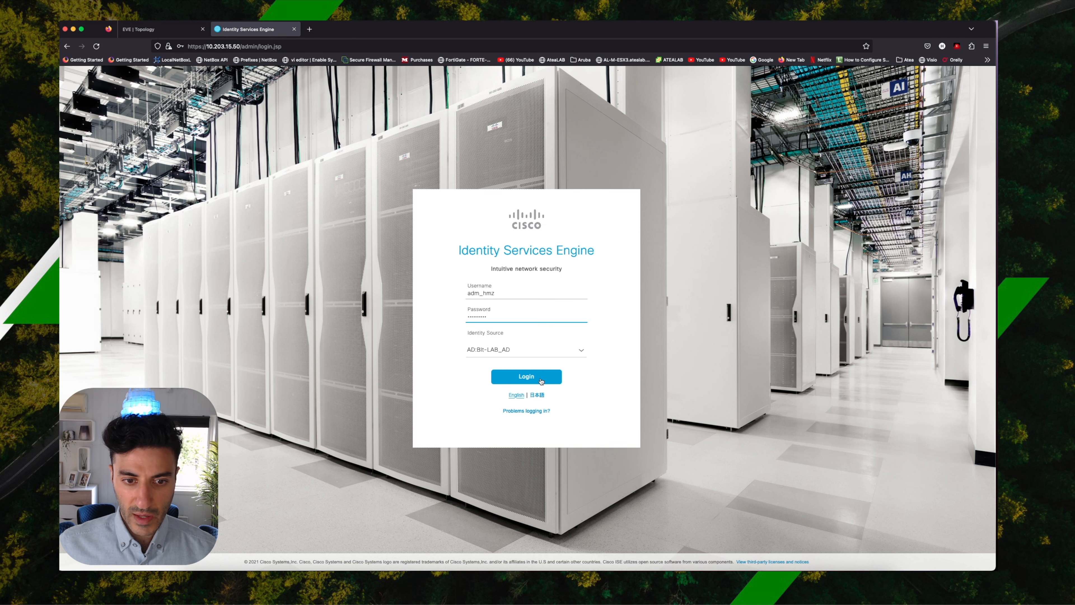
pyautogui.click(541, 378)
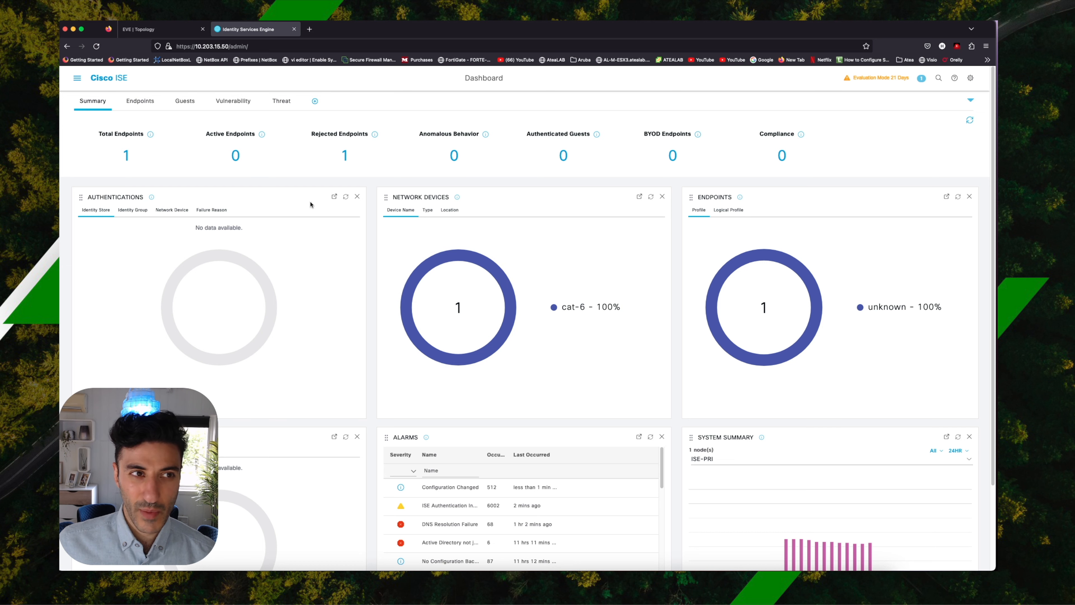
pyautogui.scroll(-2, 310, 205)
pyautogui.scroll(2, 311, 204)
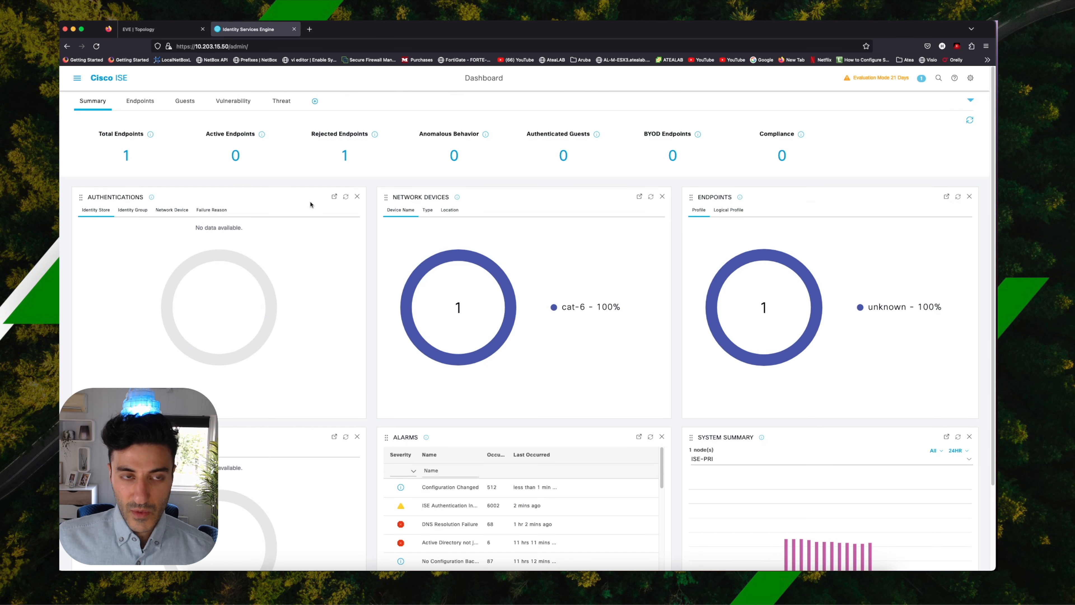
# Switch to the EVE topology, open the ISE-Pri console in a widened terminal window, and log in as admin with the account password.
pyautogui.click(156, 28)
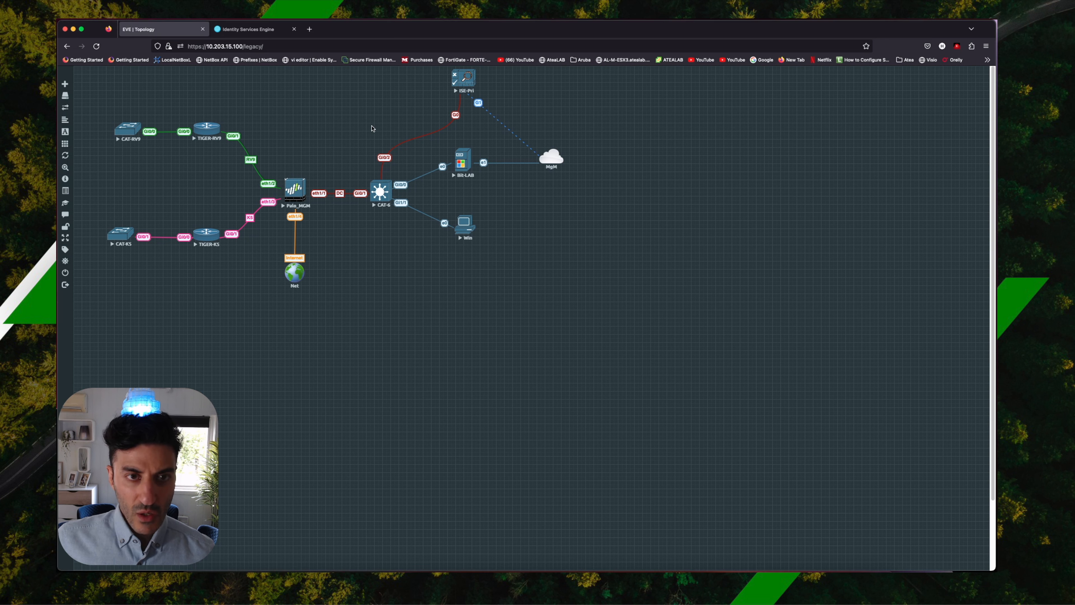
pyautogui.click(456, 86)
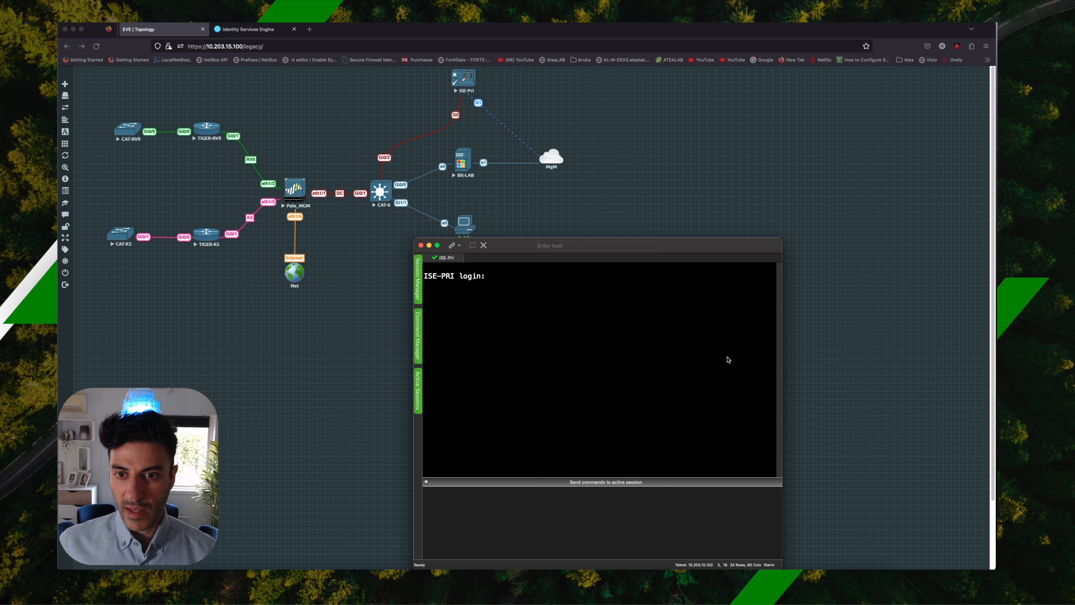
pyautogui.moveTo(782, 344); pyautogui.dragTo(980, 343)
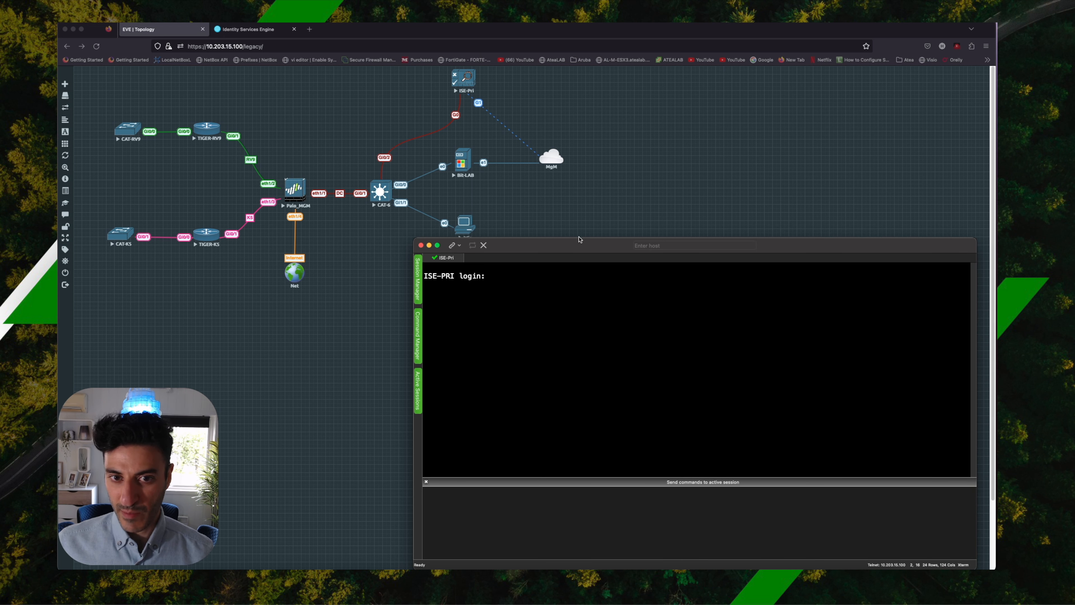
pyautogui.moveTo(580, 241); pyautogui.dragTo(583, 261)
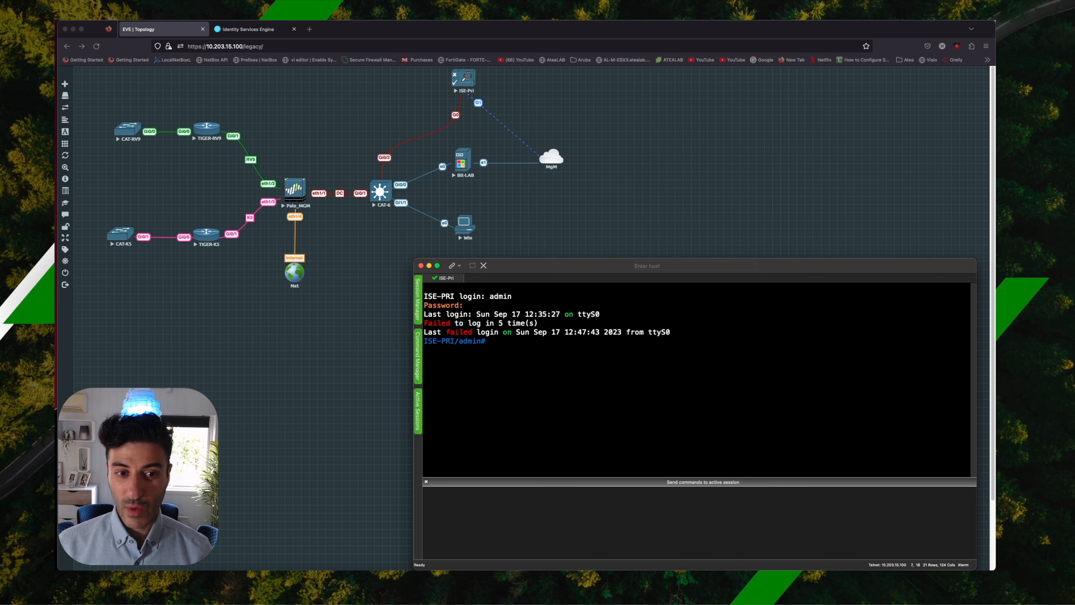
pyautogui.press('Return')
pyautogui.press('Return')
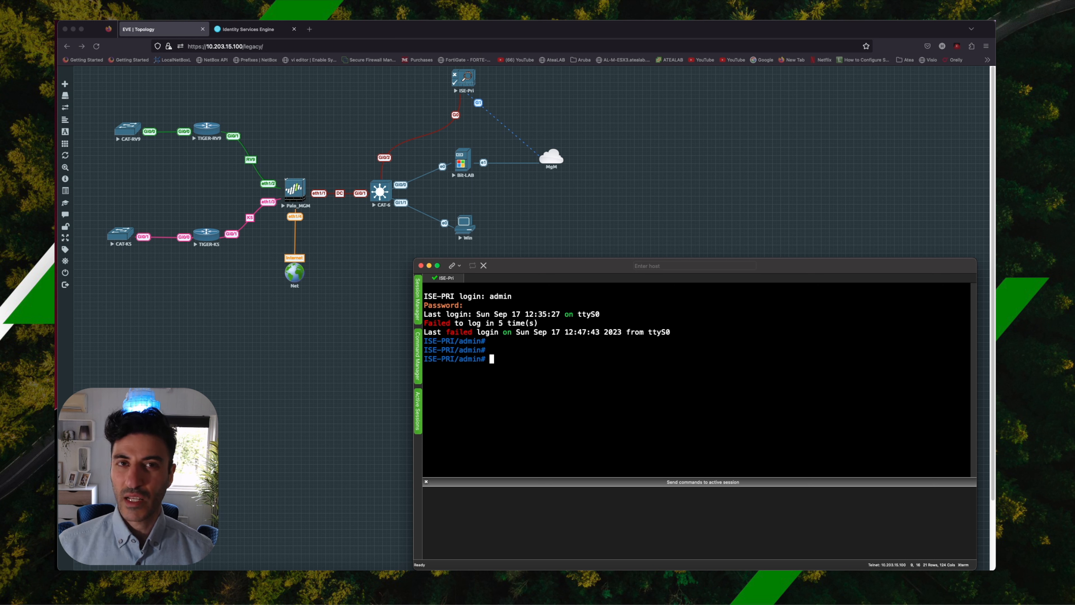
# Enter configuration mode and run identity-store active-directory domain-name bit-lab.no user adm_hmz.
pyautogui.write('configure')
pyautogui.press('Return')
pyautogui.write('identity-store')
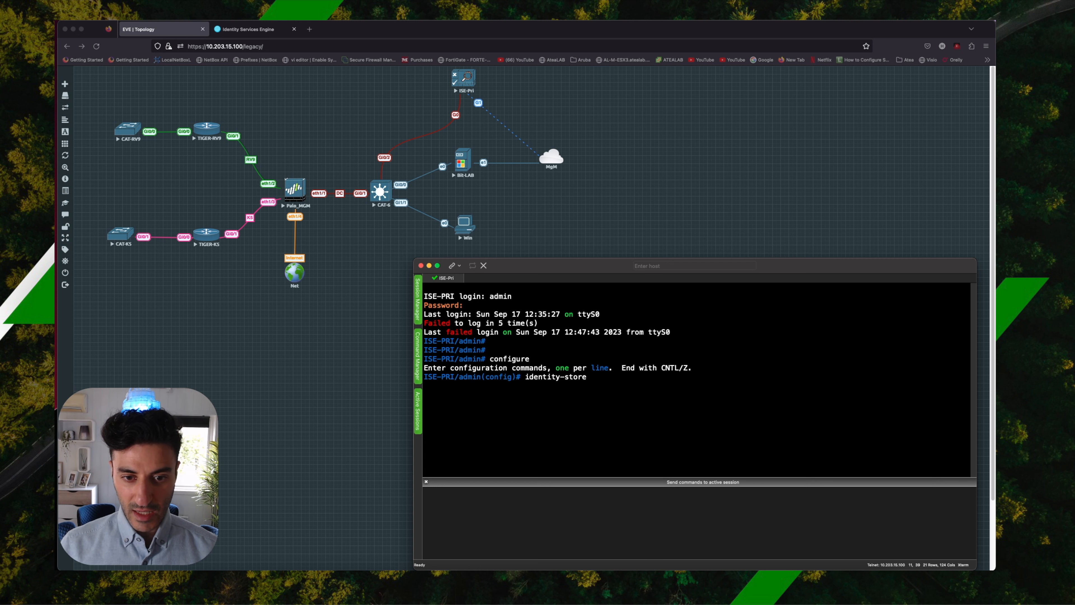
pyautogui.write(' a')
pyautogui.press('Tab')
pyautogui.write('d')
pyautogui.press('Tab')
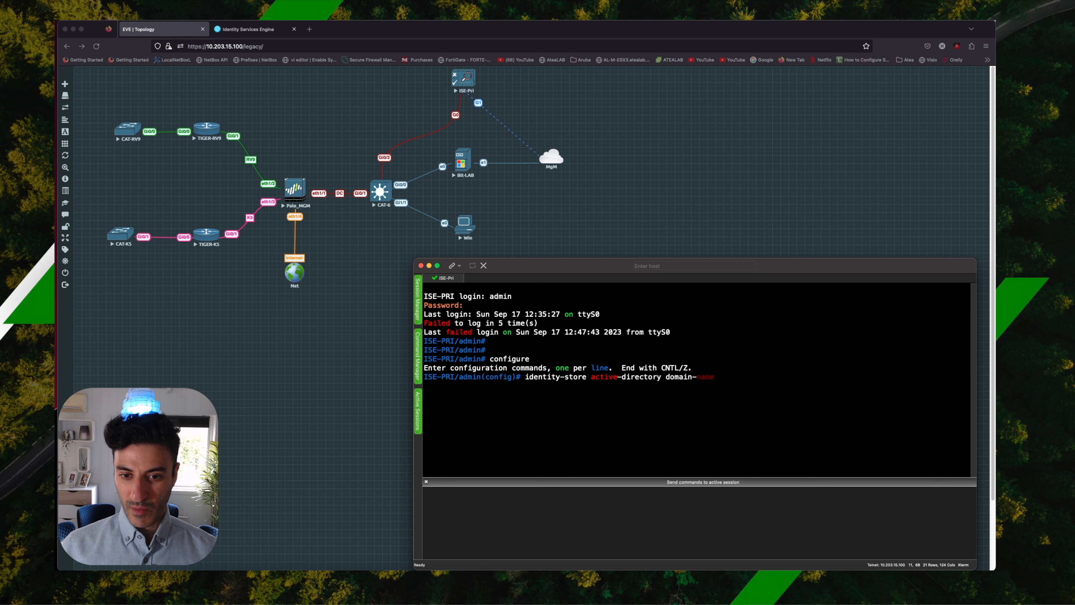
pyautogui.write('bit-lab.no user')
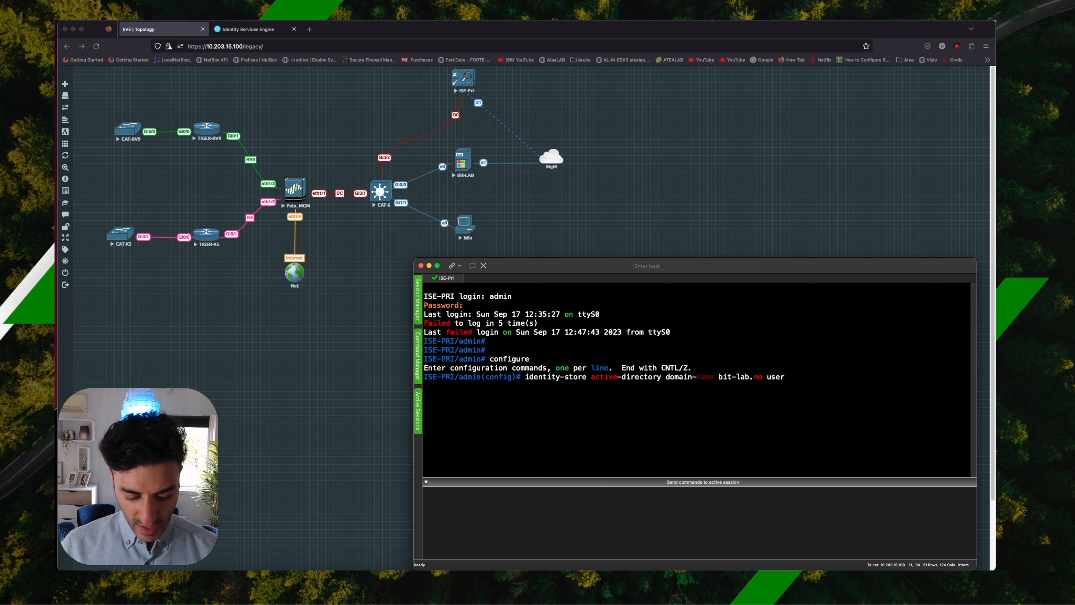
pyautogui.write('adm_hmz')
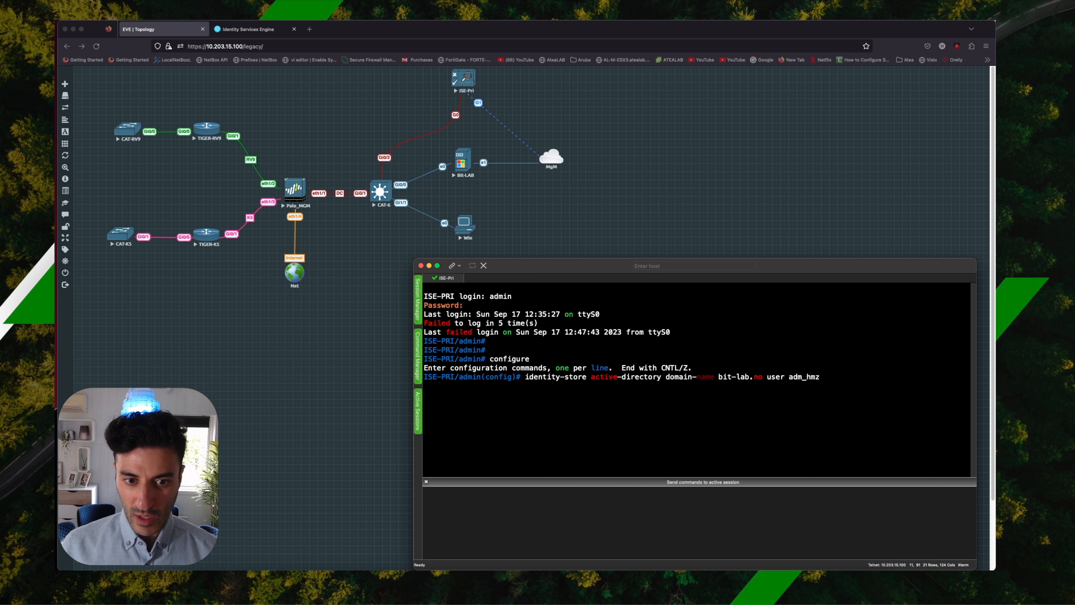
pyautogui.press('Return')
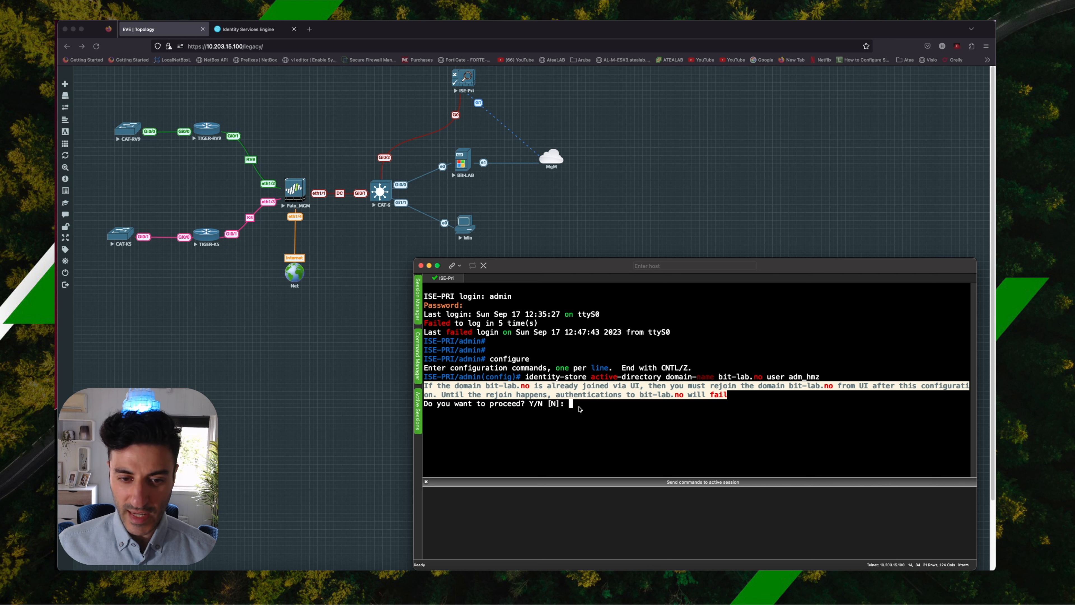
# Agree to proceed with the domain join and enter the password for adm_hmz.
pyautogui.write('Y')
pyautogui.press('Return')
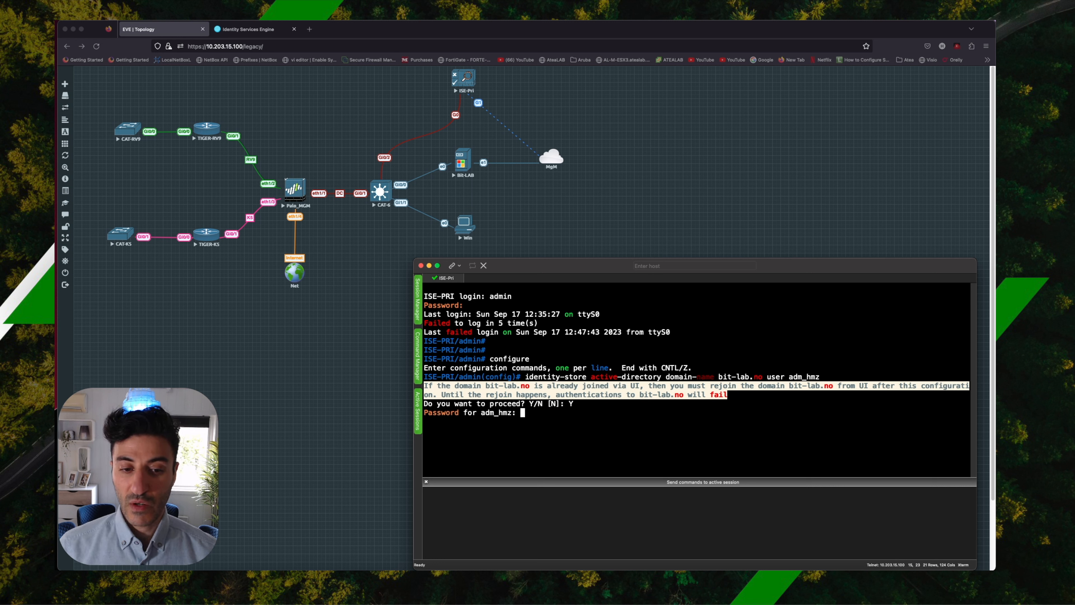
pyautogui.press('Return')
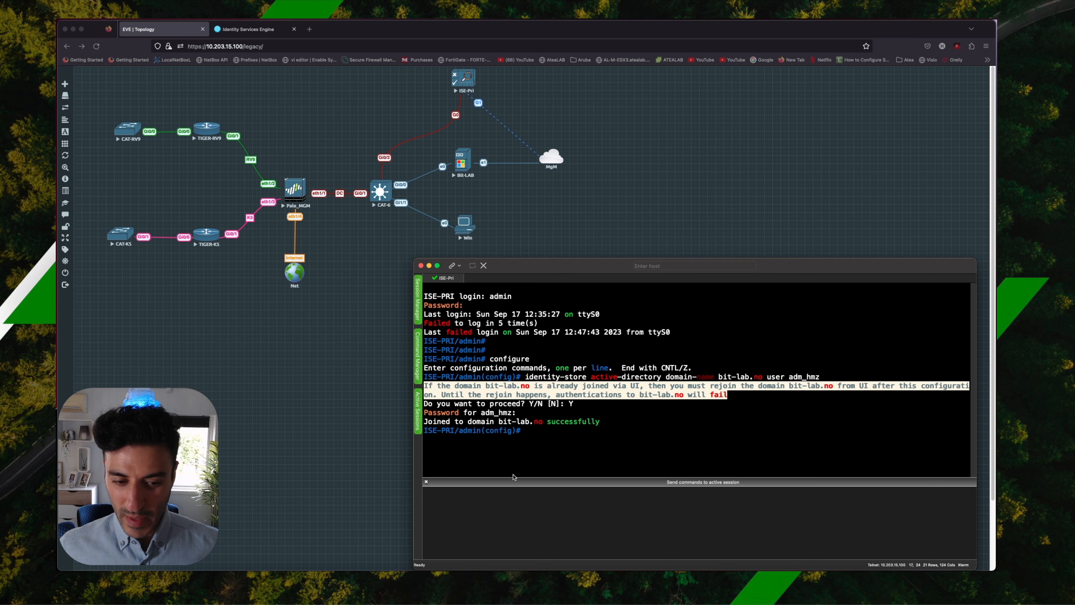
# Switch to the Bit-LAB server's remote desktop session and move its window over the topology.
pyautogui.click(474, 584)
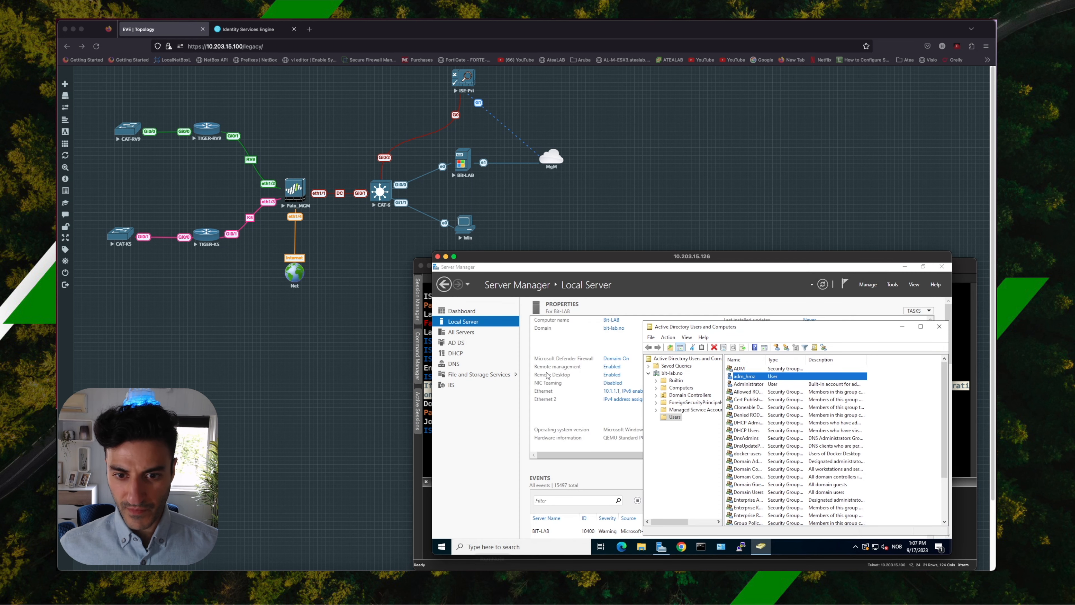
pyautogui.moveTo(607, 261); pyautogui.dragTo(471, 91)
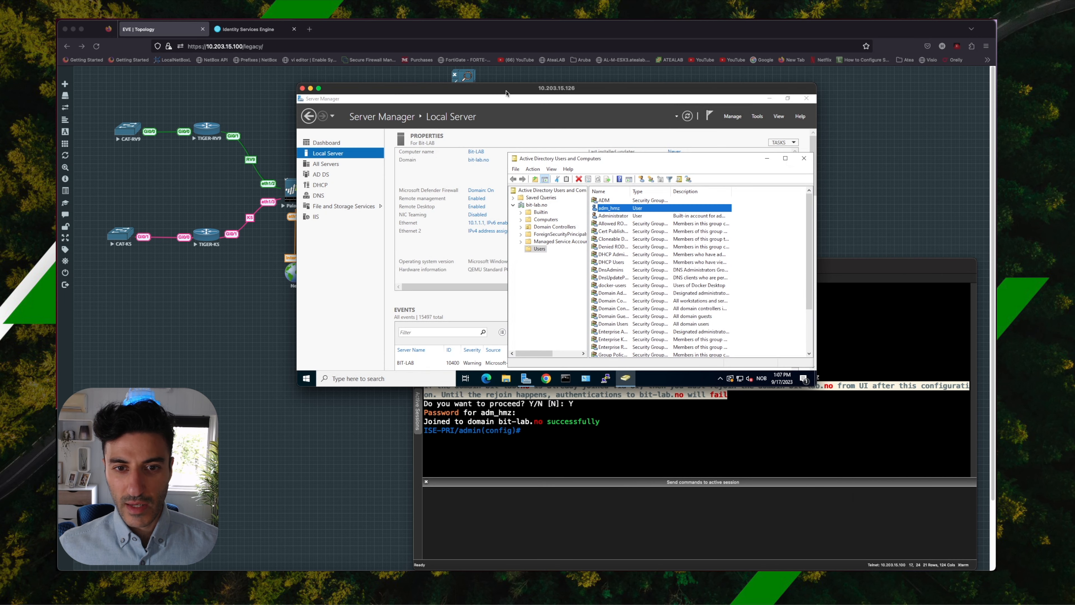
pyautogui.rightClick(616, 210)
pyautogui.click(646, 320)
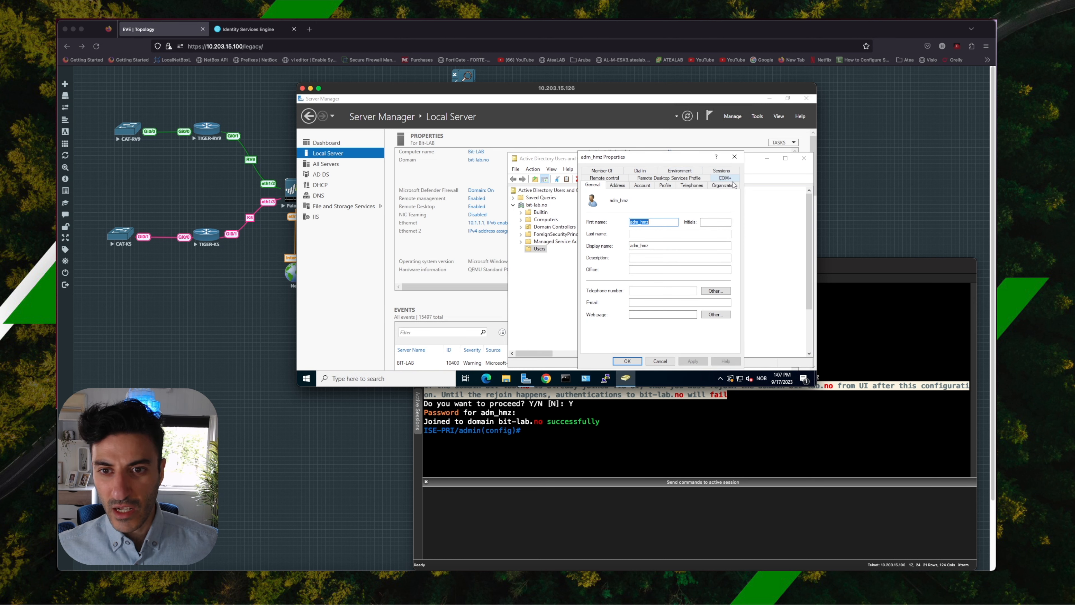
pyautogui.click(730, 160)
# Enable Advanced Features in Active Directory Users and Computers and reopen the Users container of bit-lab.no.
pyautogui.click(551, 169)
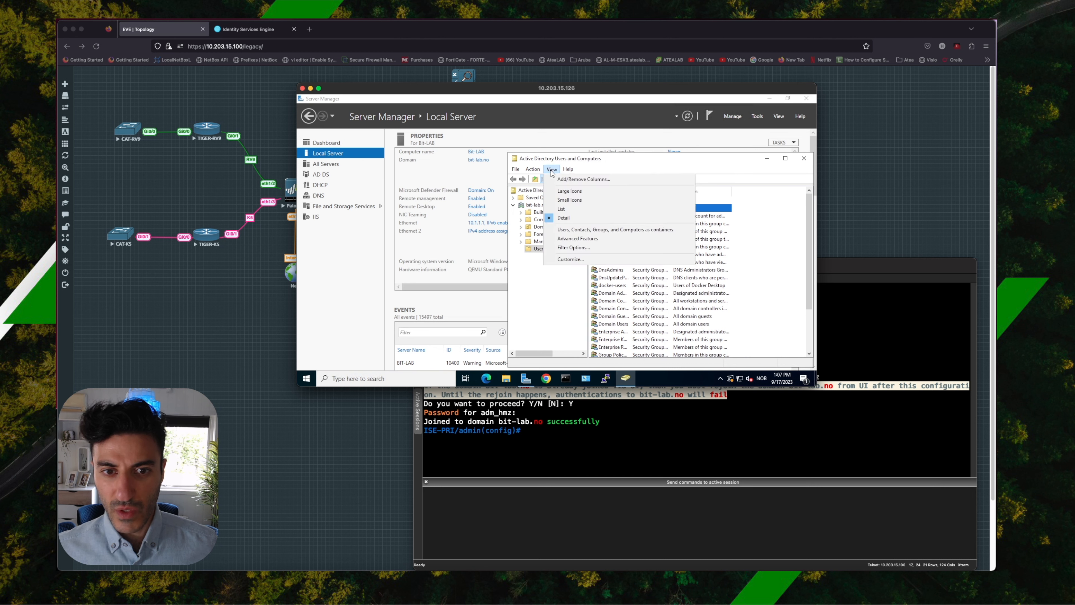
pyautogui.click(595, 240)
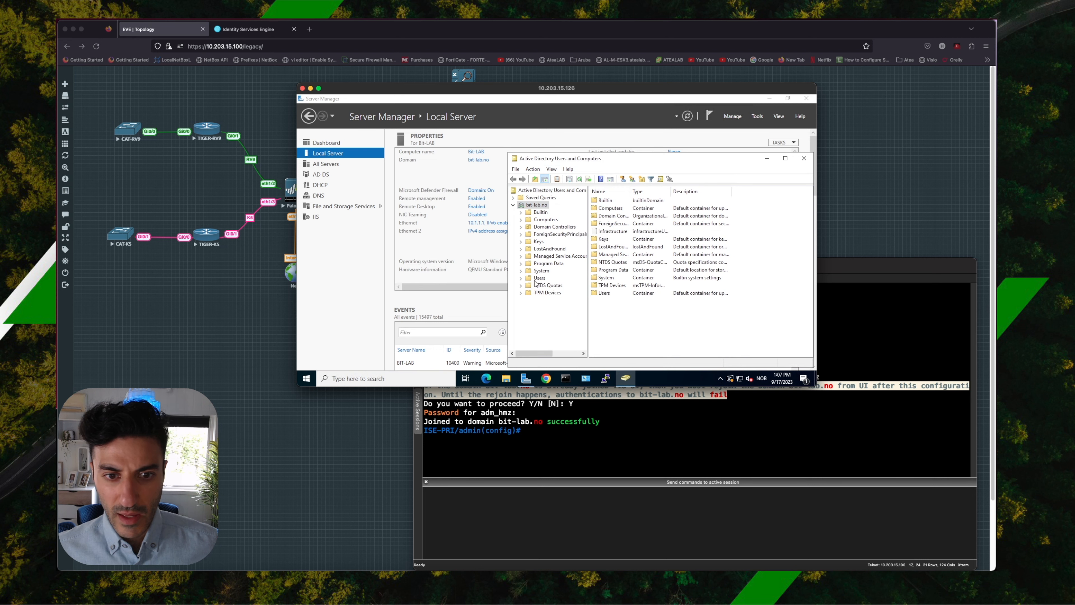
pyautogui.click(539, 280)
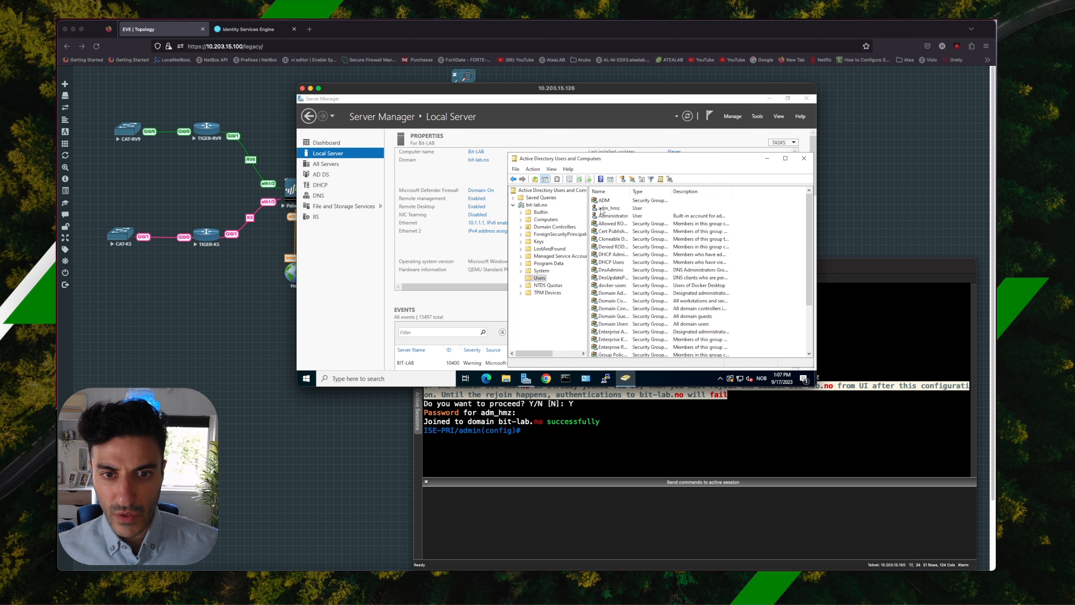
# Open the properties of the adm_hmz user and display its attributes for editing.
pyautogui.click(608, 208)
pyautogui.rightClick(608, 208)
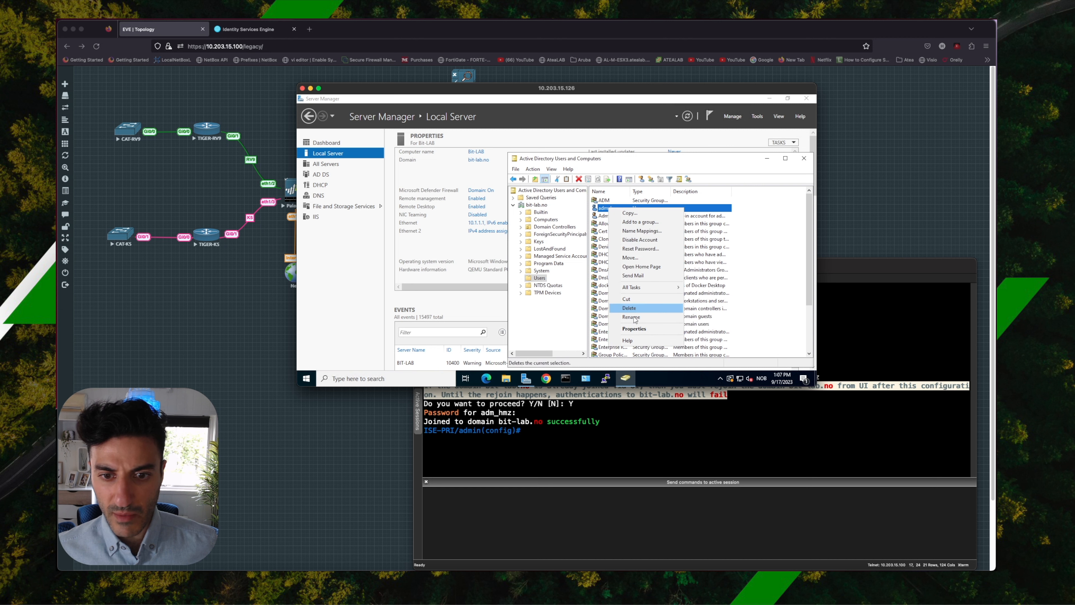
pyautogui.click(638, 329)
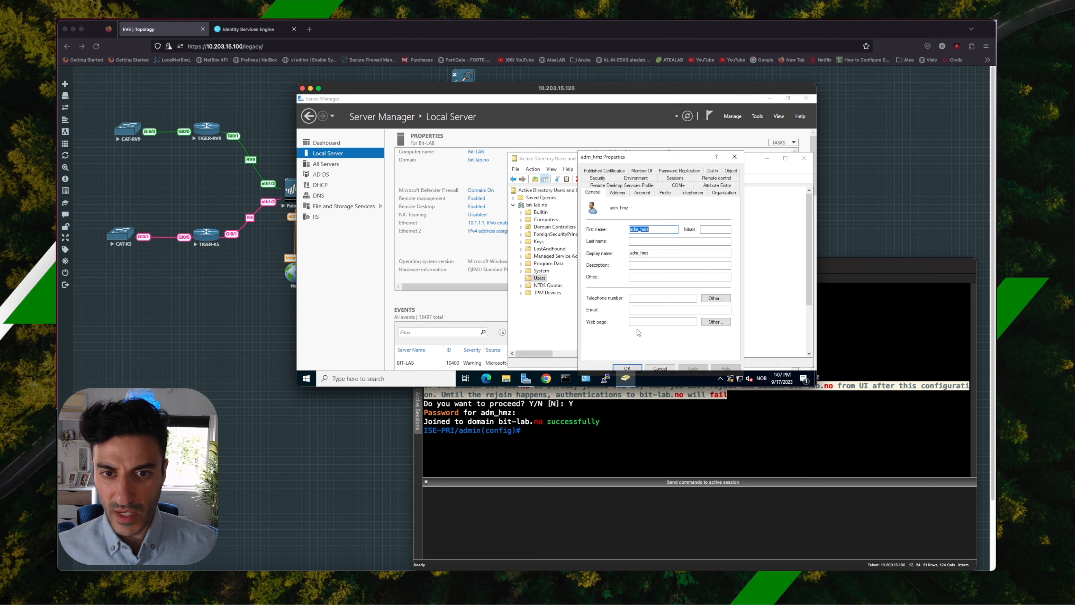
pyautogui.click(717, 187)
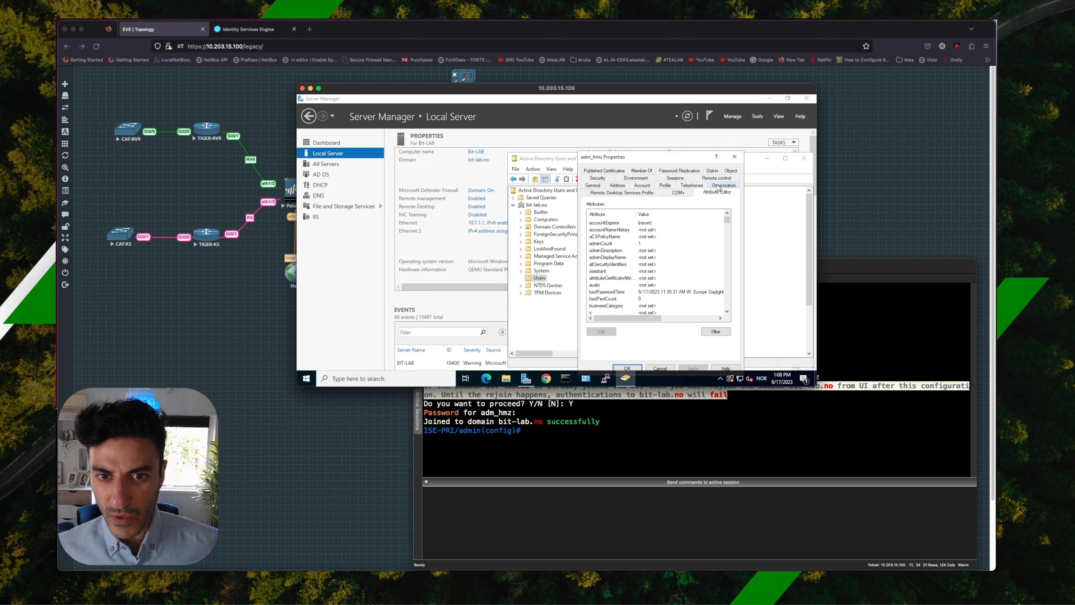
# Set the gidNumber attribute of adm_hmz to 110.
pyautogui.click(610, 264)
pyautogui.press('g')
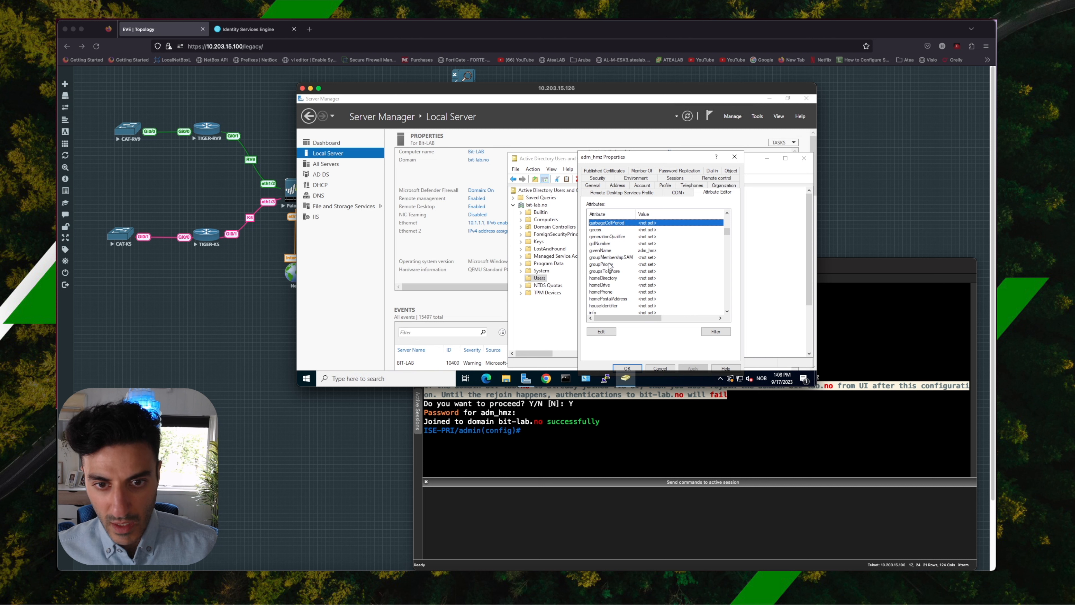
pyautogui.press('Down')
pyautogui.press('Down')
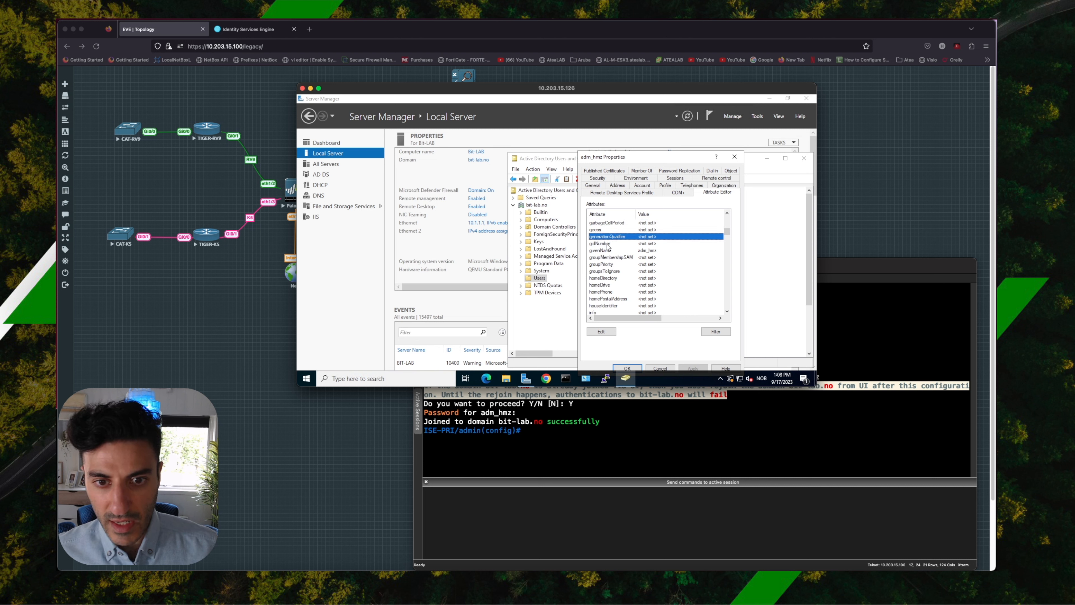
pyautogui.press('Down')
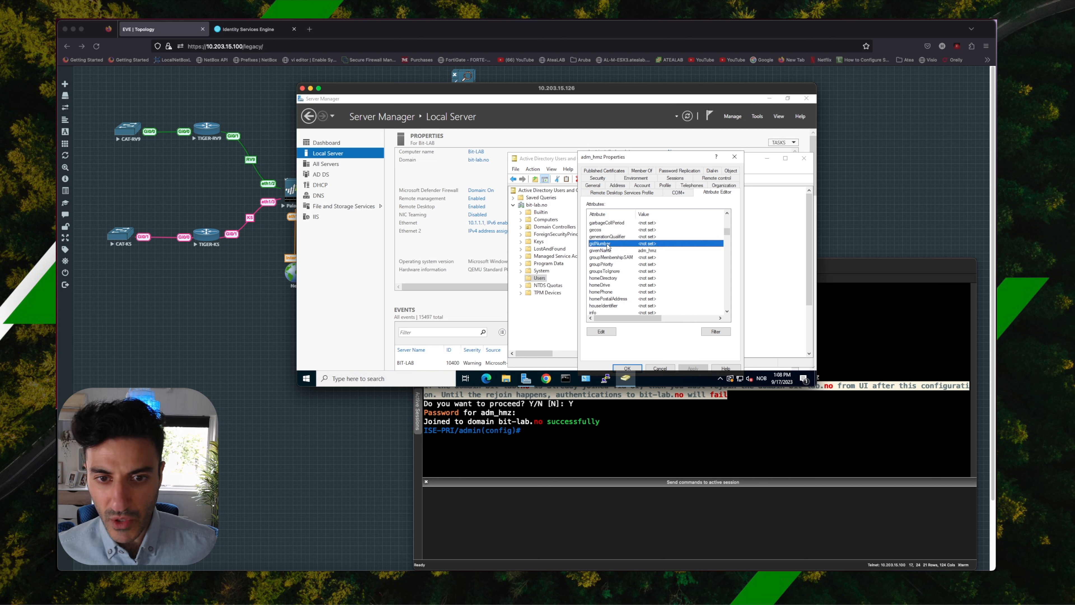
pyautogui.doubleClick(607, 244)
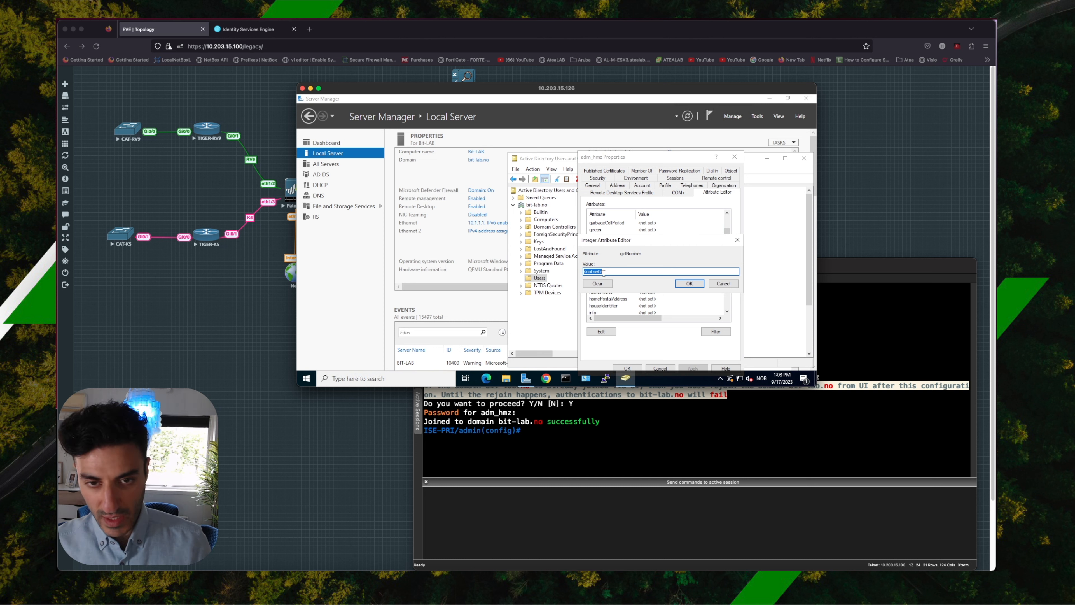
pyautogui.write('110')
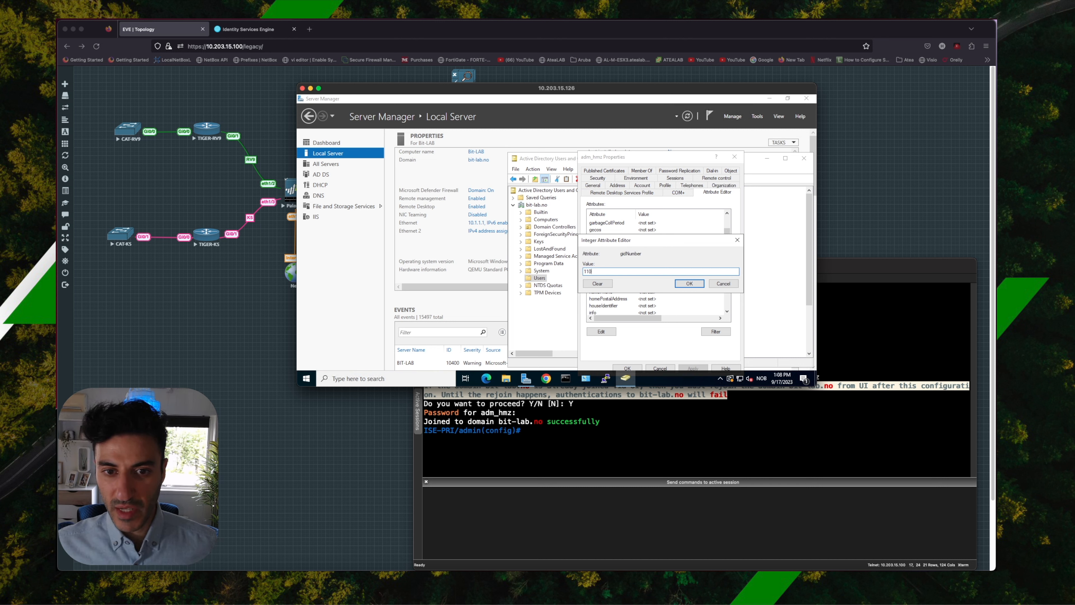
pyautogui.click(689, 283)
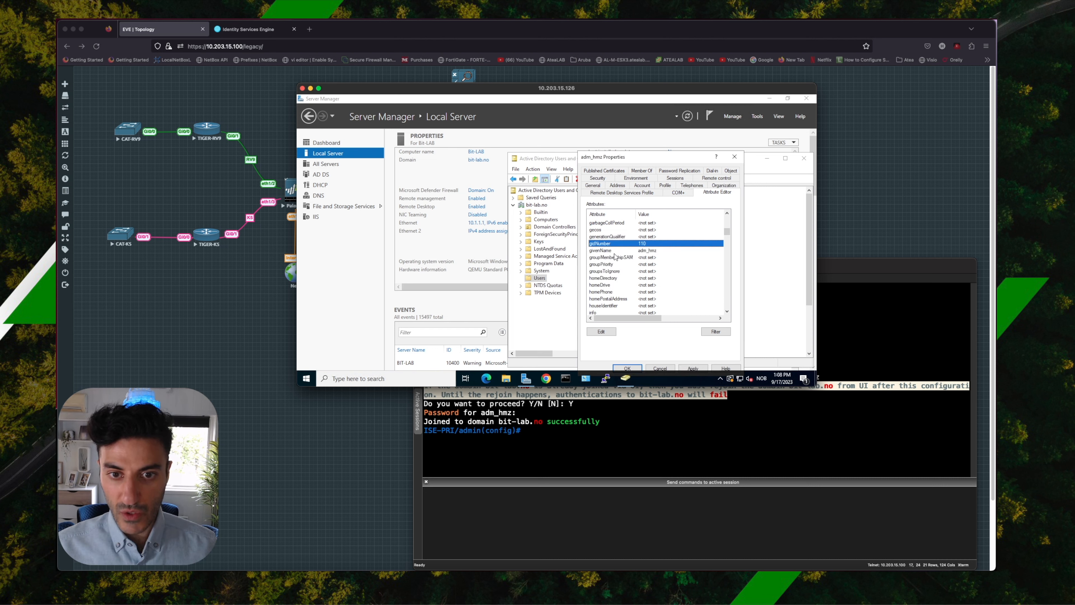
# Set the uidNumber attribute of adm_hmz to 60001, then apply the changes and close the user's properties.
pyautogui.scroll(-20, 615, 254)
pyautogui.click(615, 229)
pyautogui.doubleClick(615, 229)
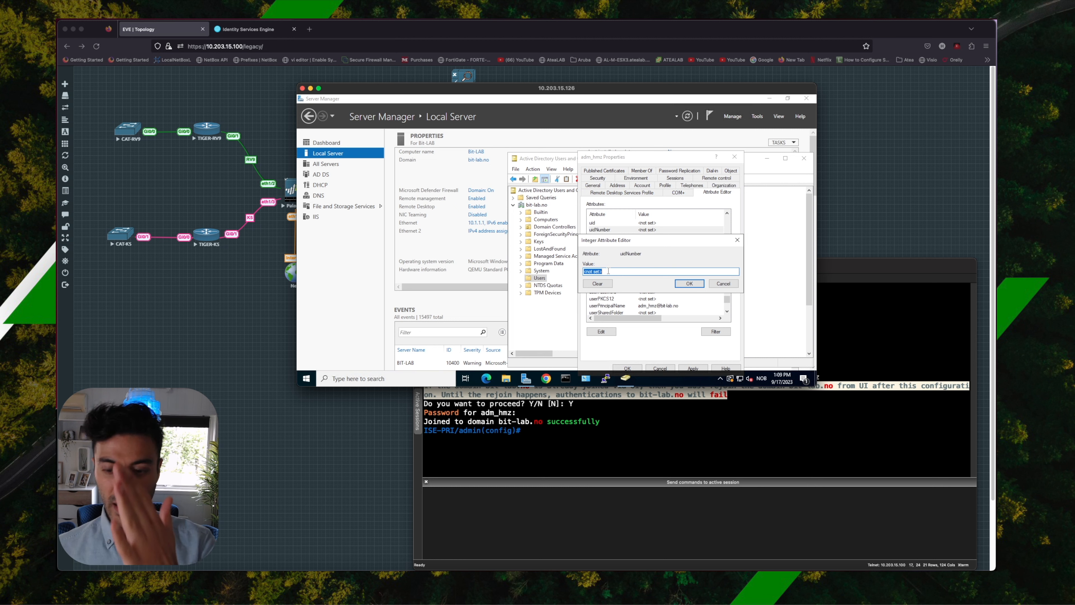
pyautogui.write('60001')
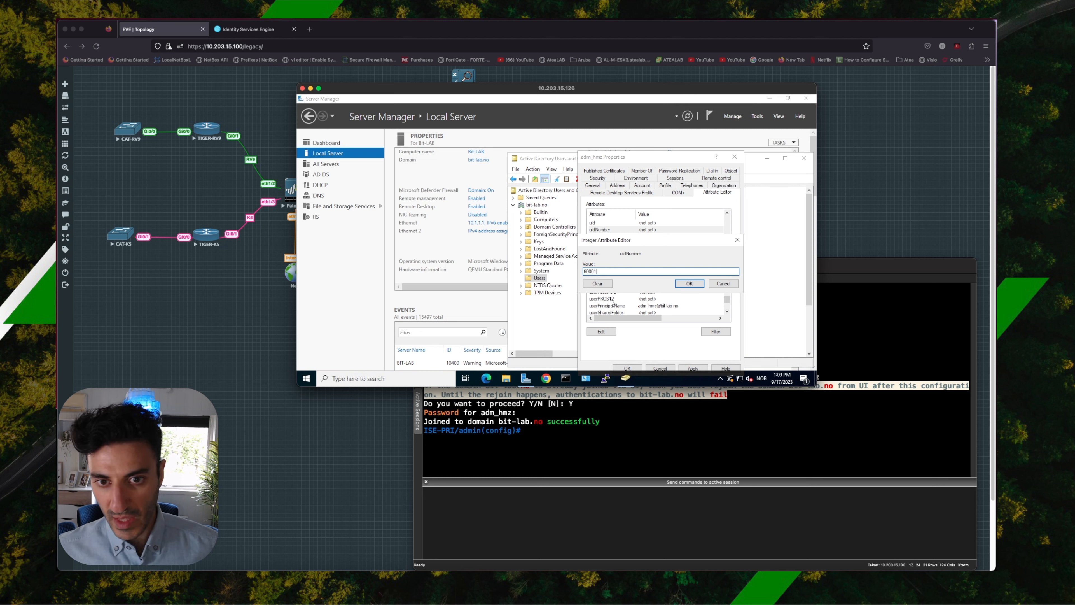
pyautogui.click(693, 283)
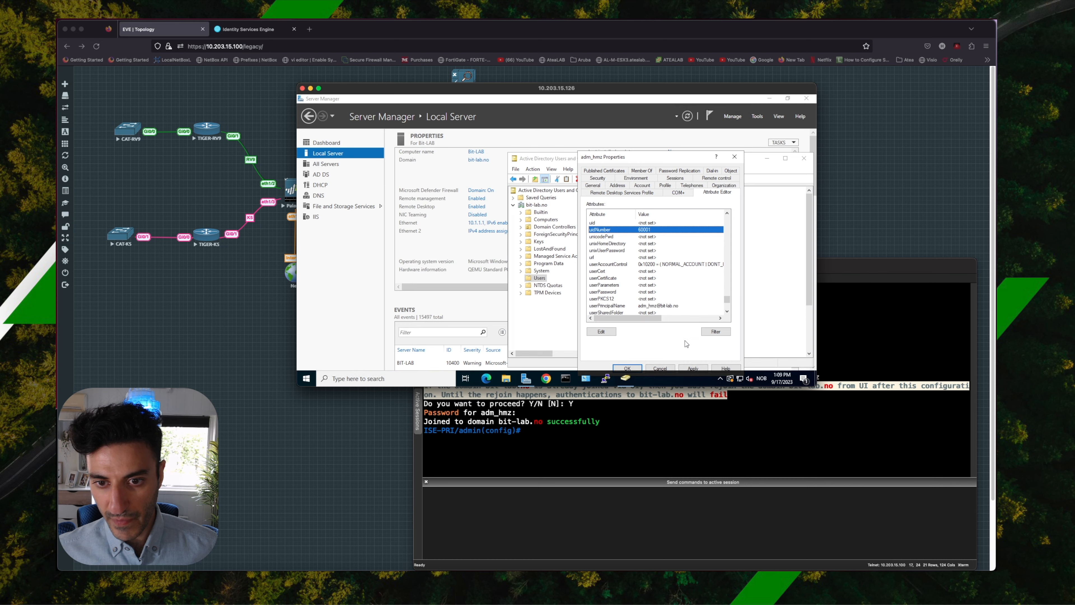
pyautogui.click(693, 368)
pyautogui.click(628, 367)
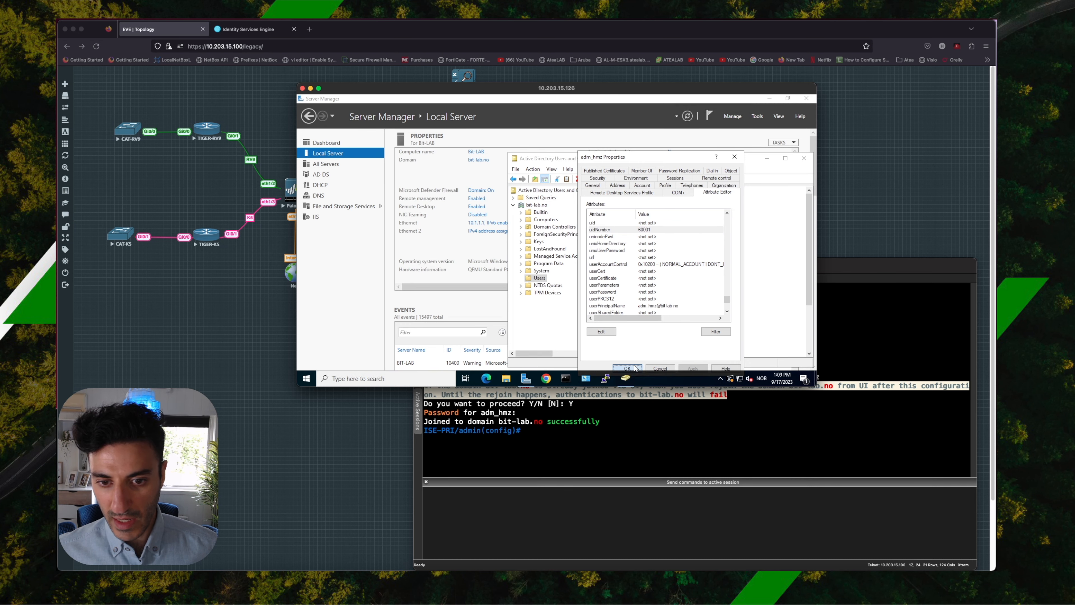
# Switch to the ISE-PRI terminal session and exit configuration mode.
pyautogui.hotkey('ctrl', 'Up')
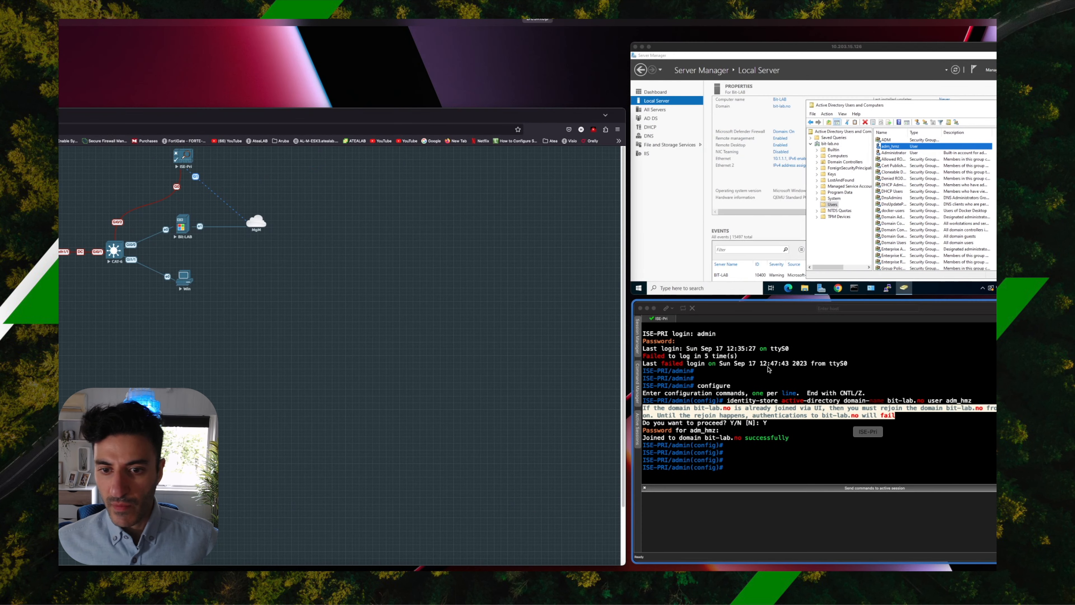
pyautogui.click(712, 385)
pyautogui.write('exit')
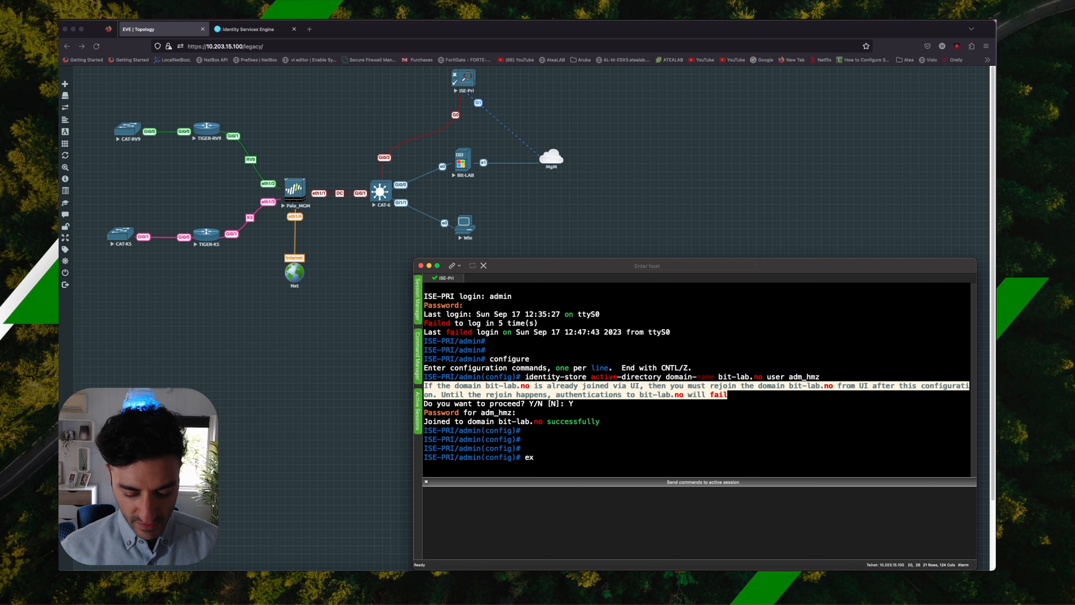
pyautogui.press('Return')
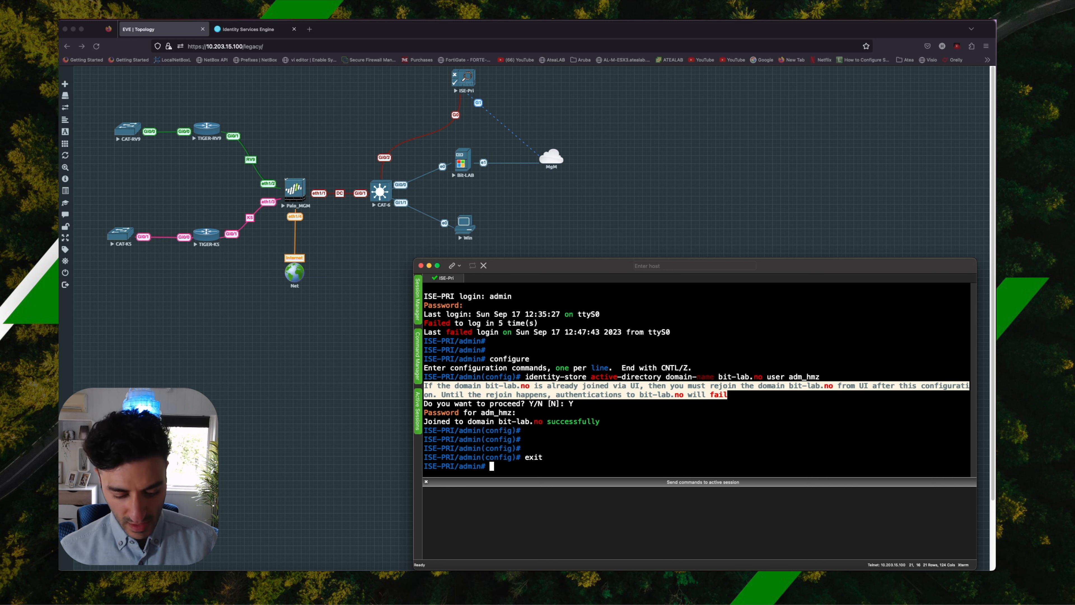
# Log out of the admin CLI session and log in to ISE-PRI as adm_hmz with the account password.
pyautogui.write('exit')
pyautogui.press('Return')
pyautogui.write('adm_hmz')
pyautogui.press('Return')
pyautogui.press('Return')
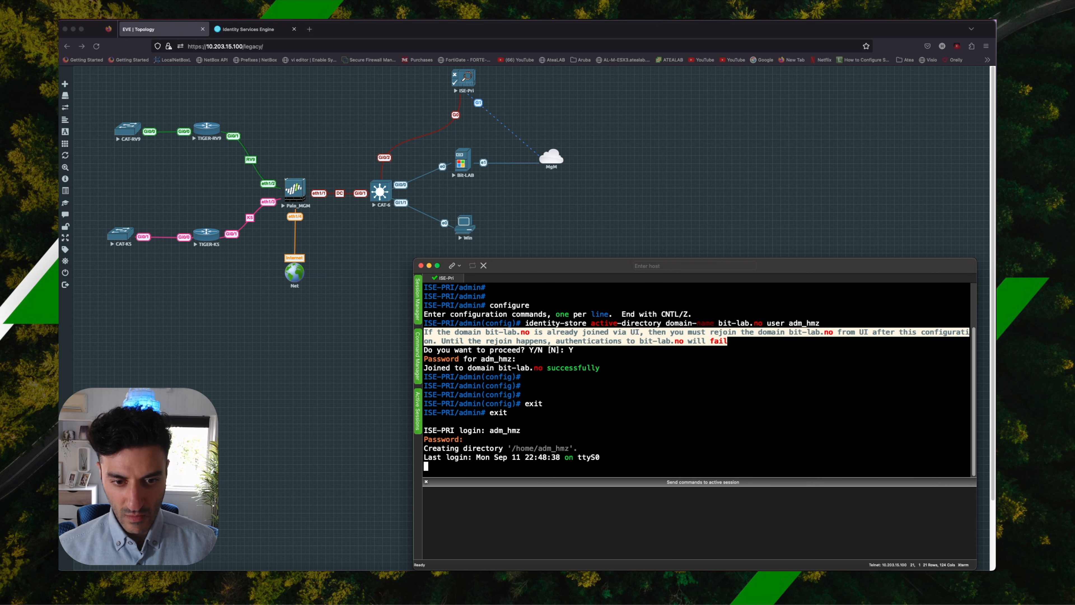